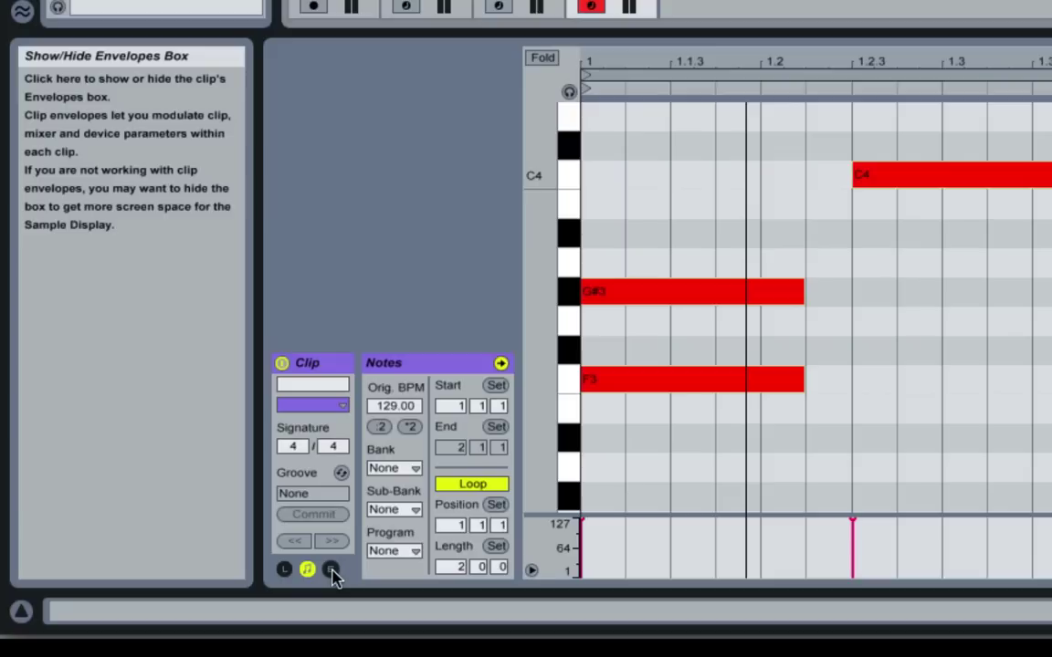
# Show the Envelopes box beside the Notes box for the ARP Poly Lead clip.
pyautogui.click(331, 570)
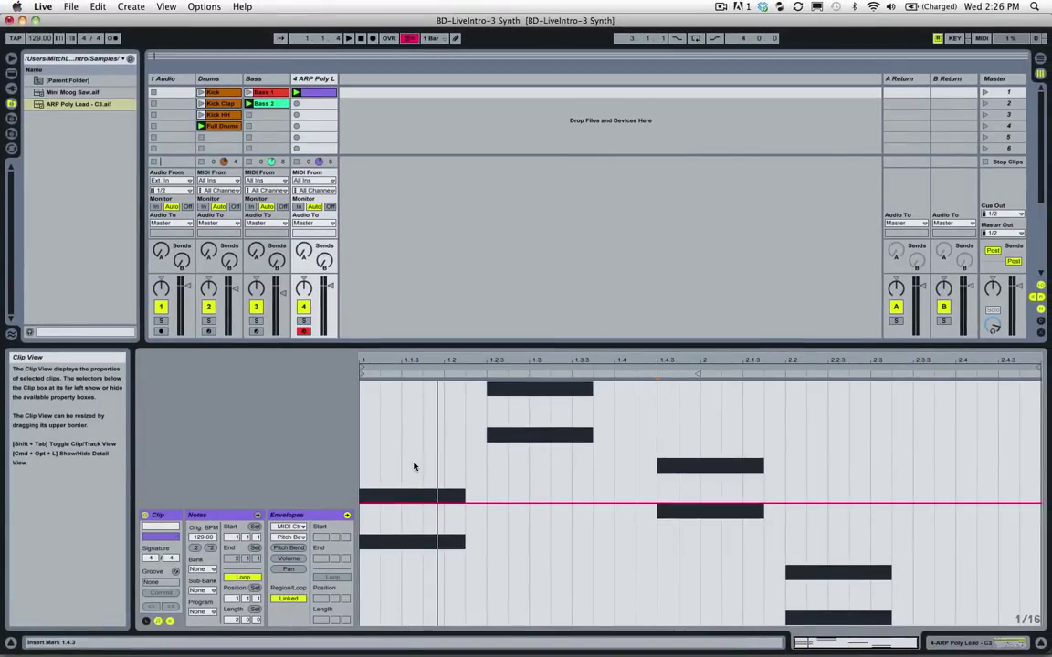
# Switch on the ARP Poly Lead sampler's filter as LP24 and lower its cutoff to about 298 Hz.
pyautogui.doubleClick(314, 80)
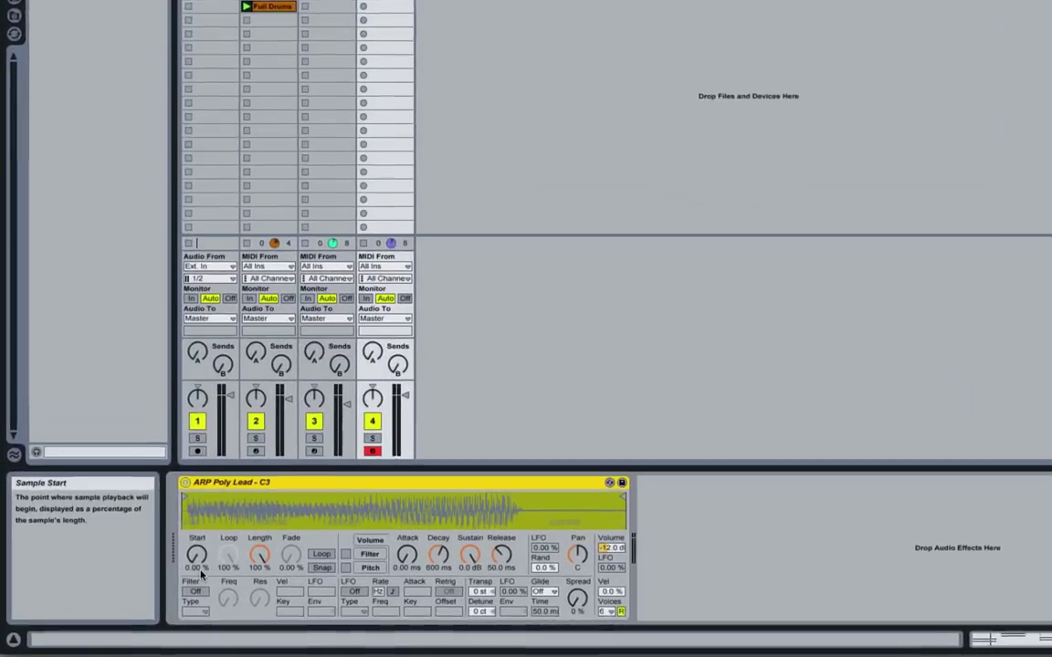
pyautogui.click(196, 591)
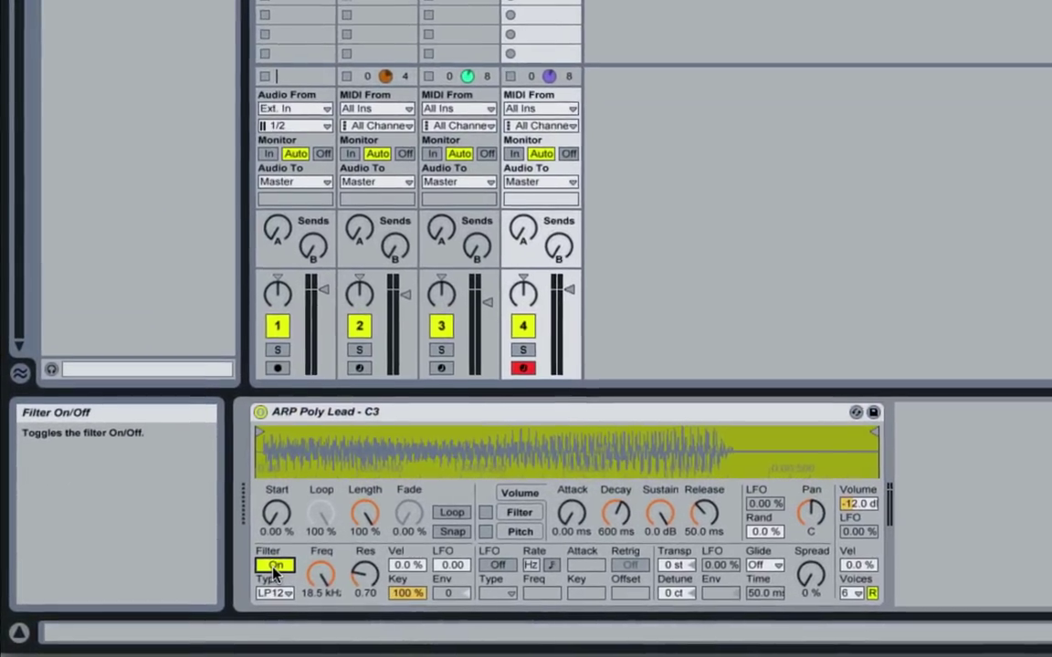
pyautogui.click(274, 594)
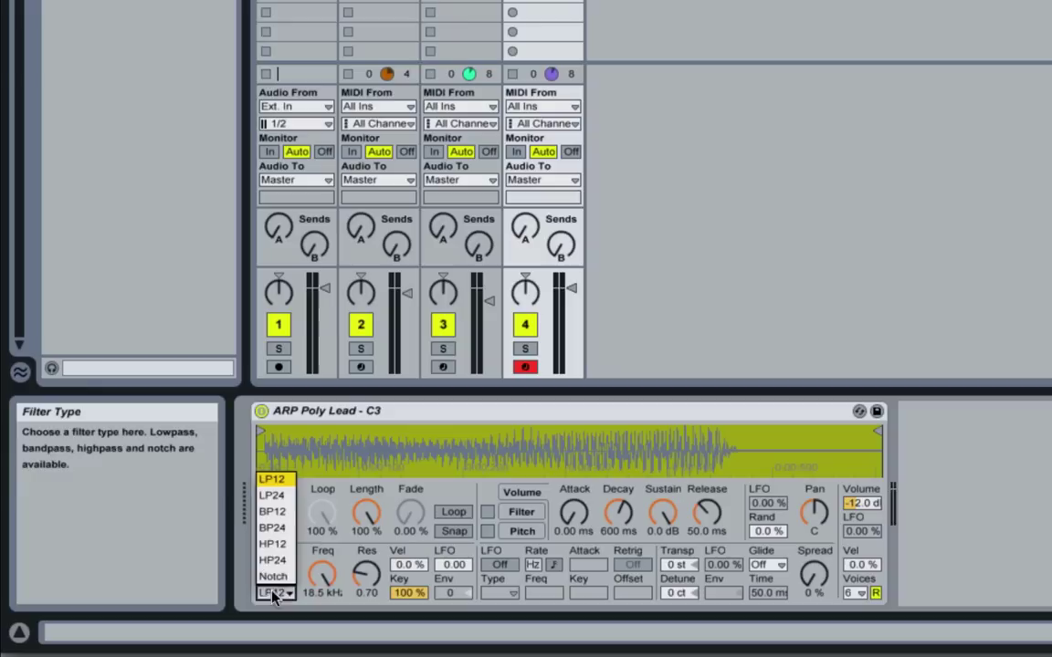
pyautogui.click(272, 495)
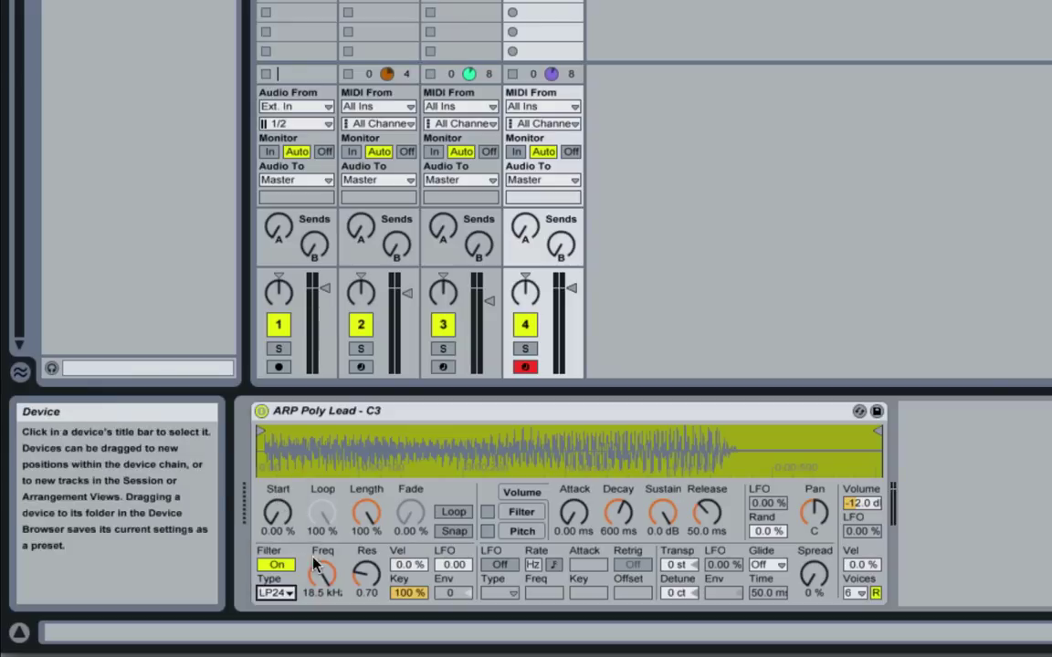
pyautogui.moveTo(315, 566); pyautogui.dragTo(315, 575)
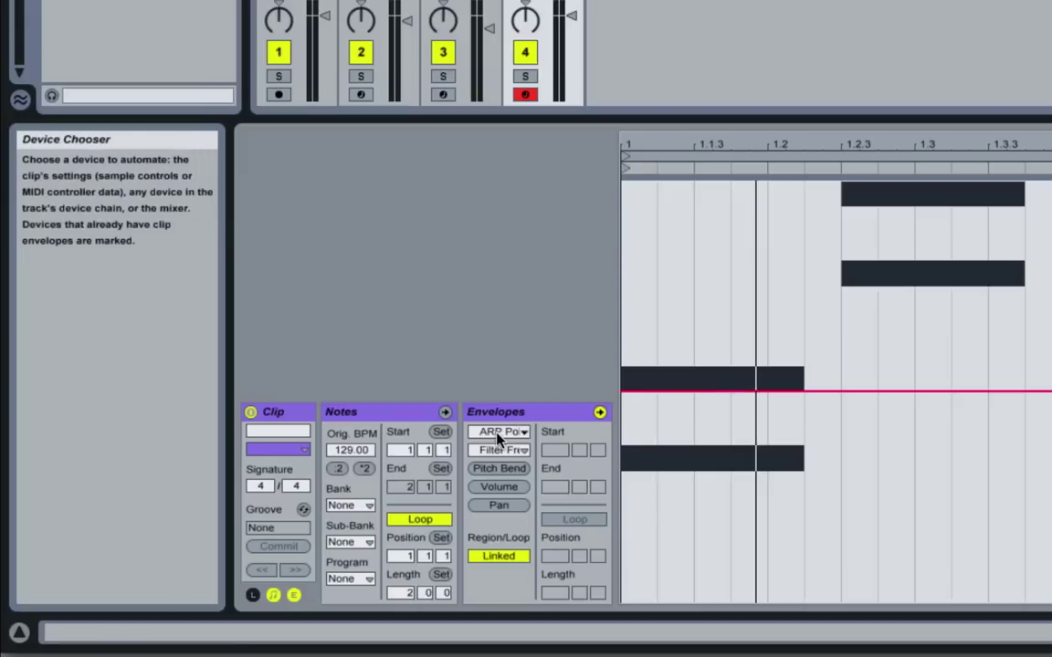
# Rename the ARP Poly Lead - C3 instrument device to 'Synth'.
pyautogui.click(498, 433)
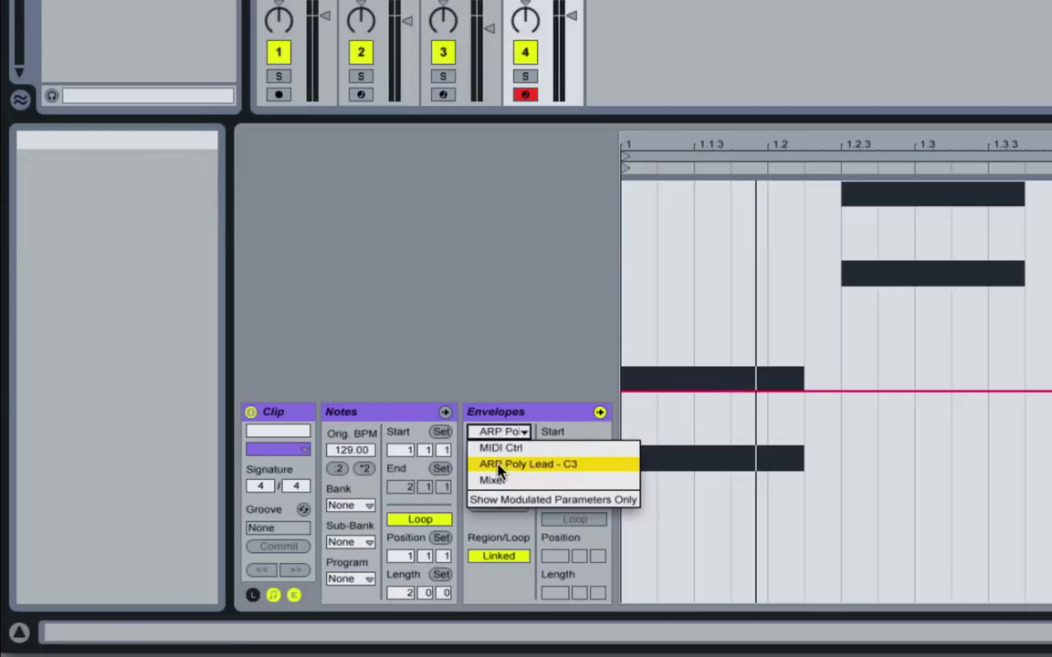
pyautogui.click(534, 470)
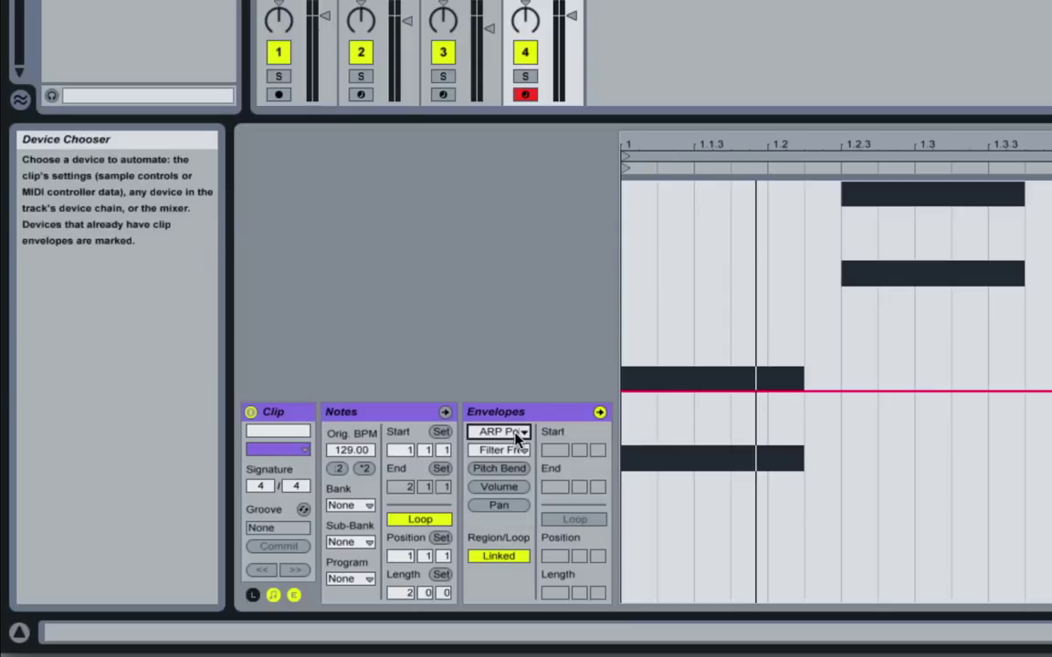
pyautogui.hotkey('shift', 'Tab')
pyautogui.click(340, 411)
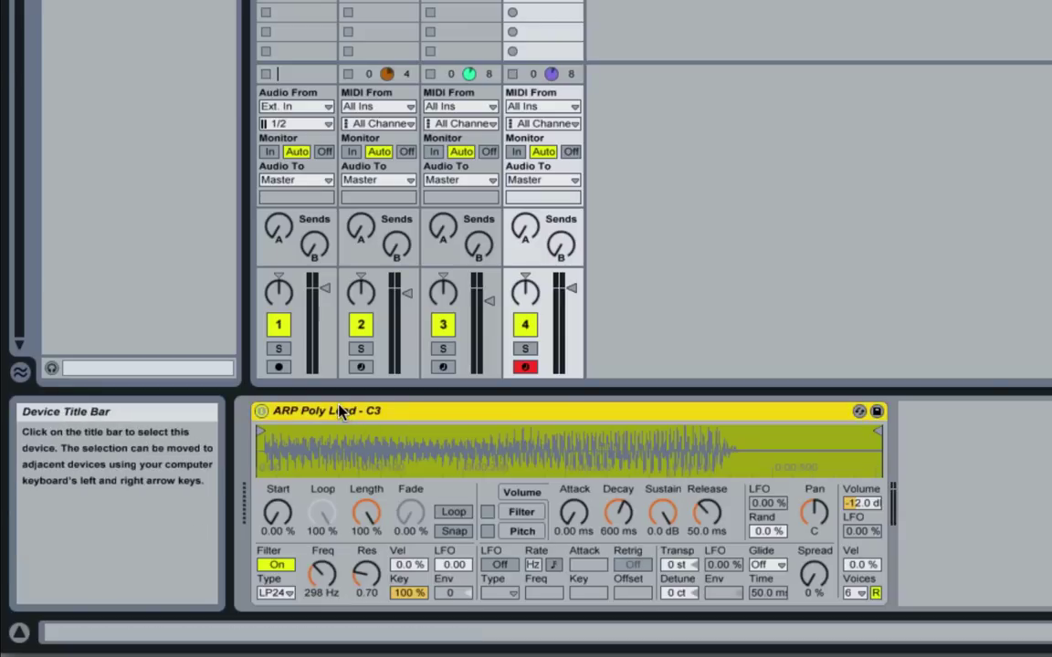
pyautogui.hotkey('ctrl', 'r')
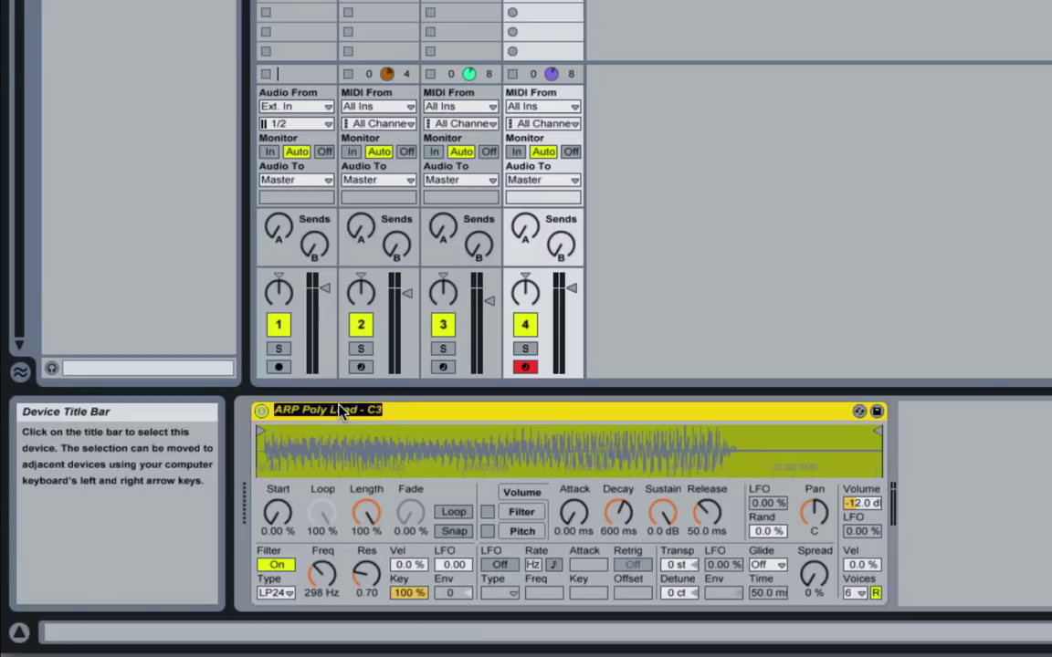
pyautogui.write('Synth')
pyautogui.press('Return')
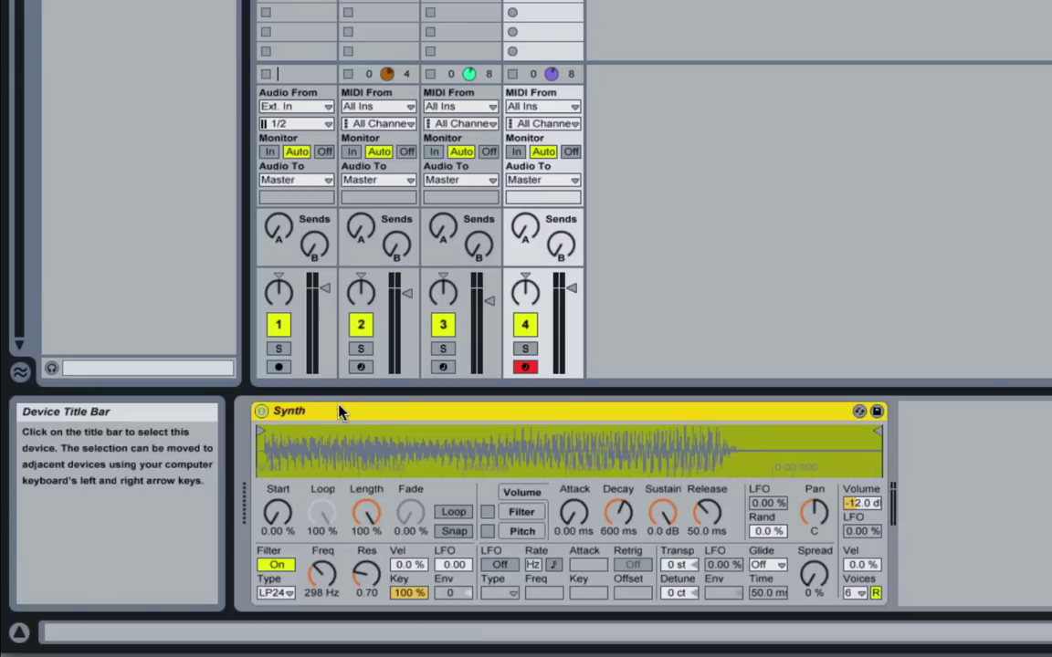
# Point the clip's Envelopes choosers at the Synth device's Filter Freq.
pyautogui.hotkey('shift', 'Tab')
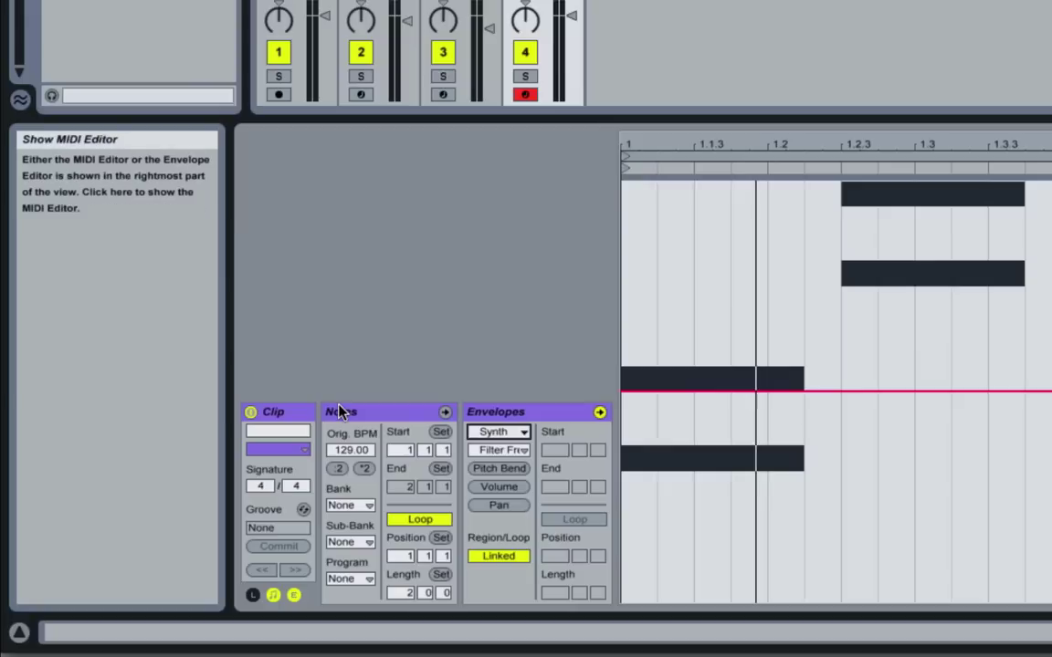
pyautogui.click(497, 432)
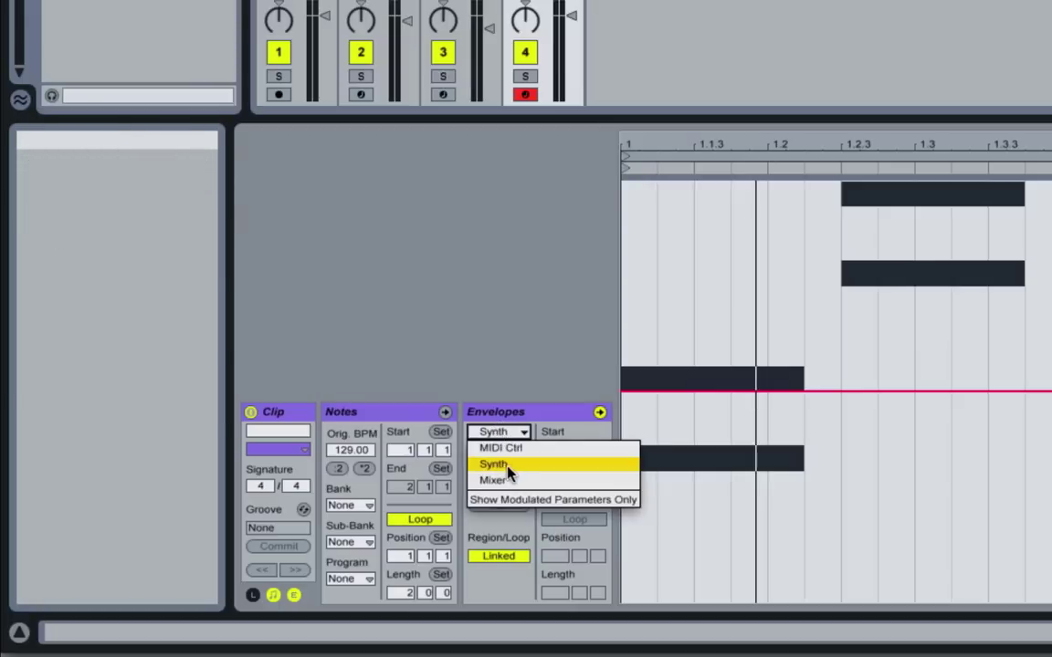
pyautogui.click(509, 465)
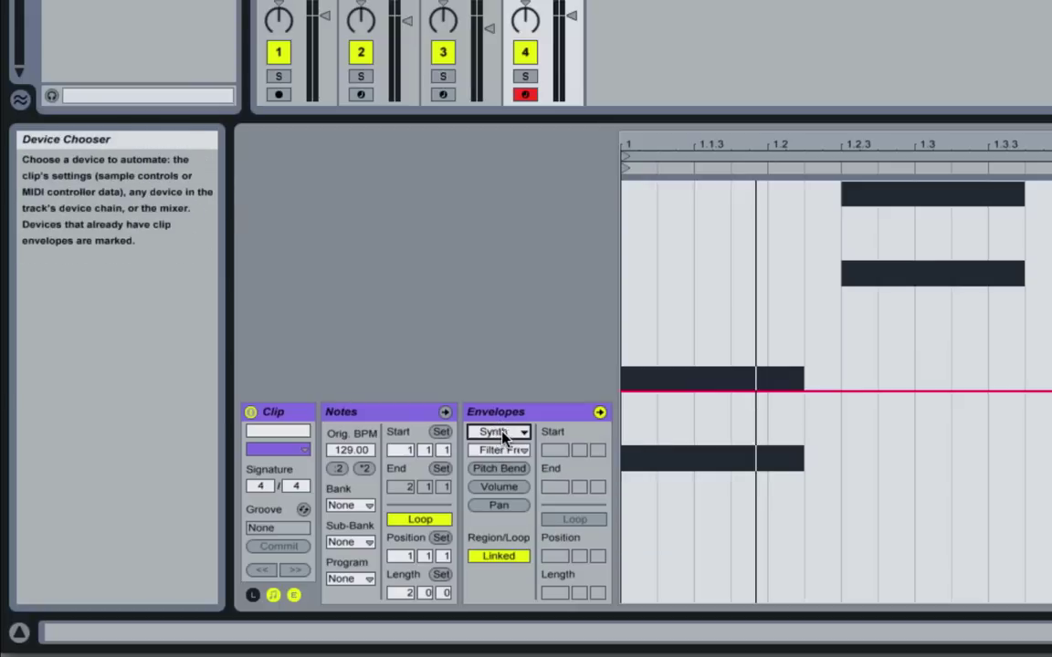
pyautogui.click(502, 450)
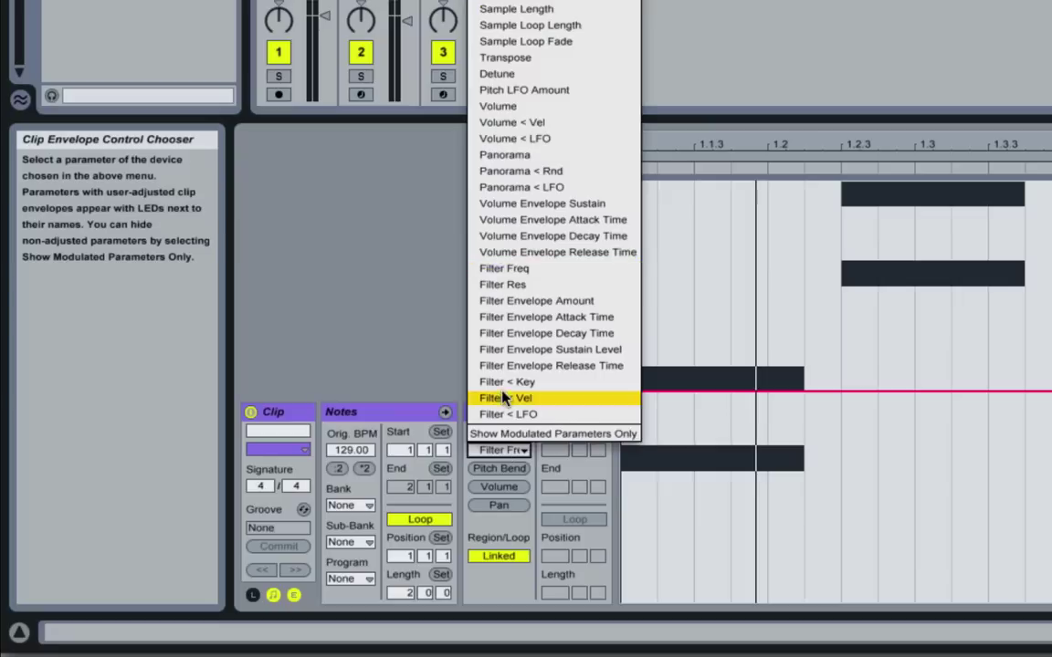
pyautogui.click(517, 276)
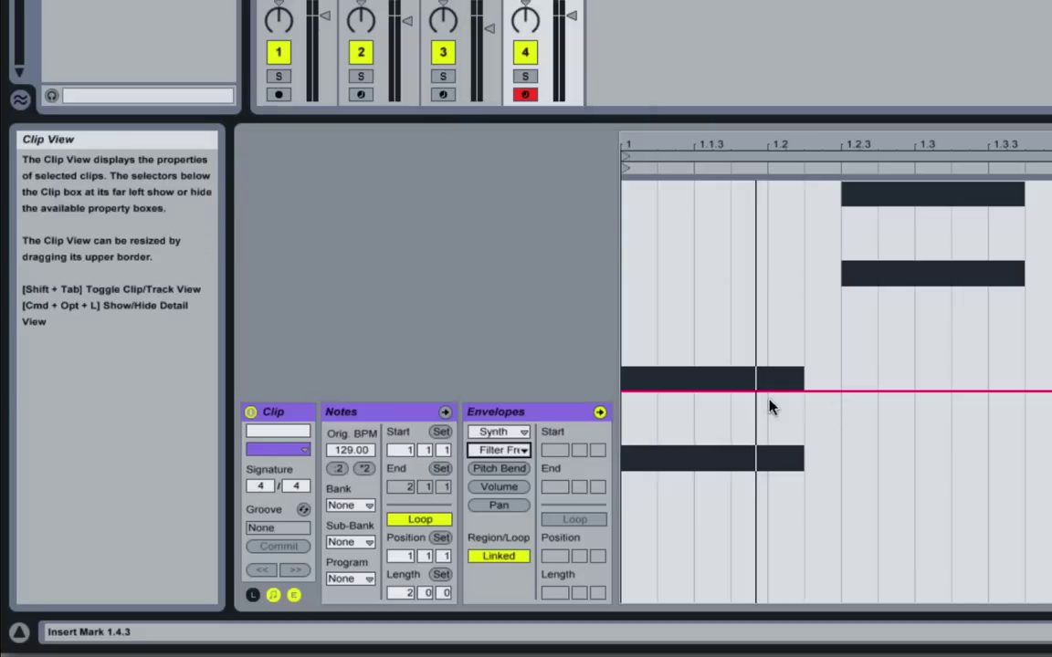
# Add four Filter Freq breakpoints and shape a sharp peak near 1.2 that falls back to baseline.
pyautogui.doubleClick(713, 392)
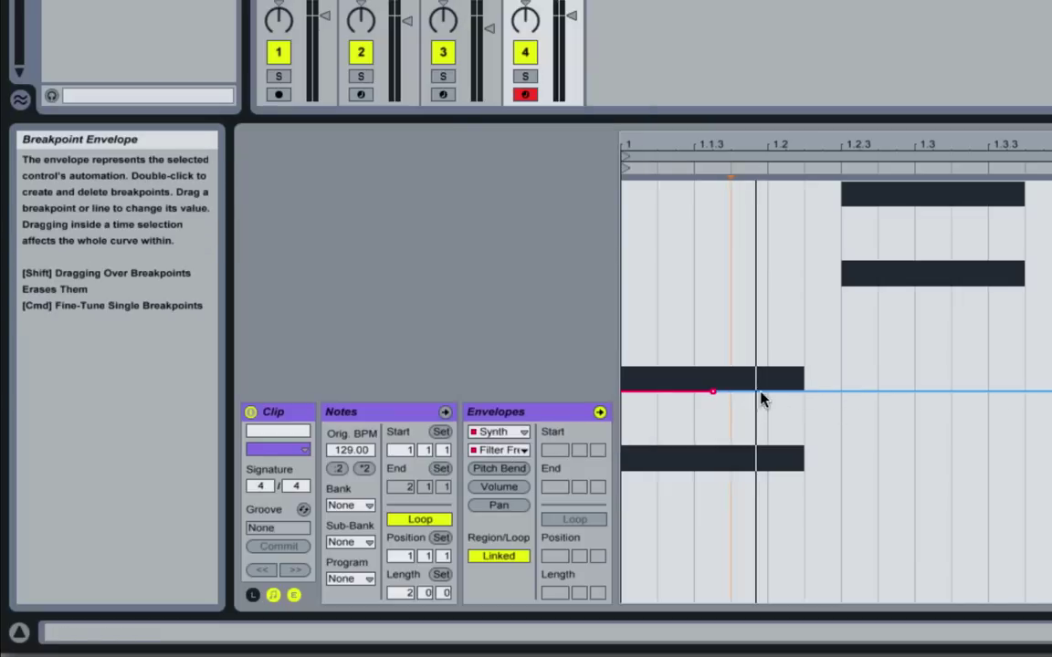
pyautogui.doubleClick(801, 392)
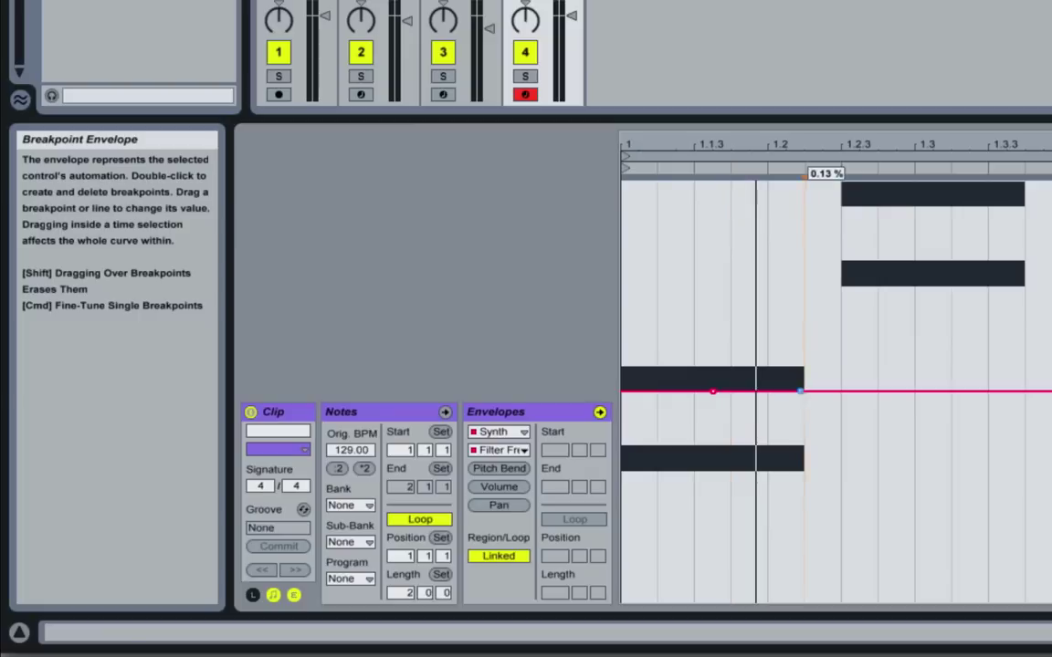
pyautogui.doubleClick(890, 392)
pyautogui.doubleClick(984, 391)
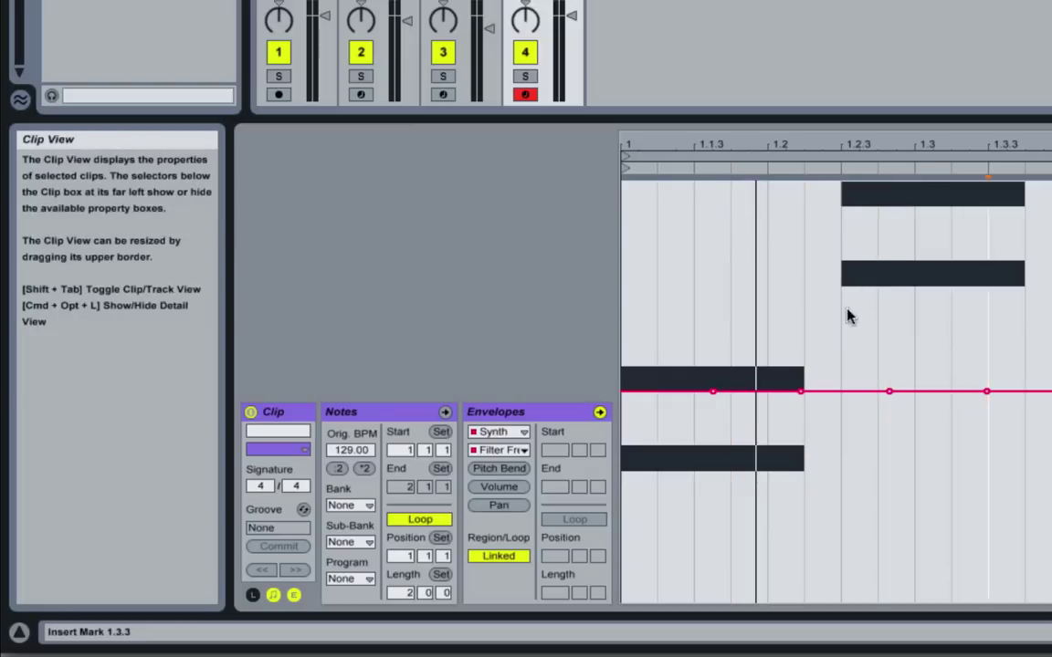
pyautogui.moveTo(800, 392); pyautogui.dragTo(791, 239)
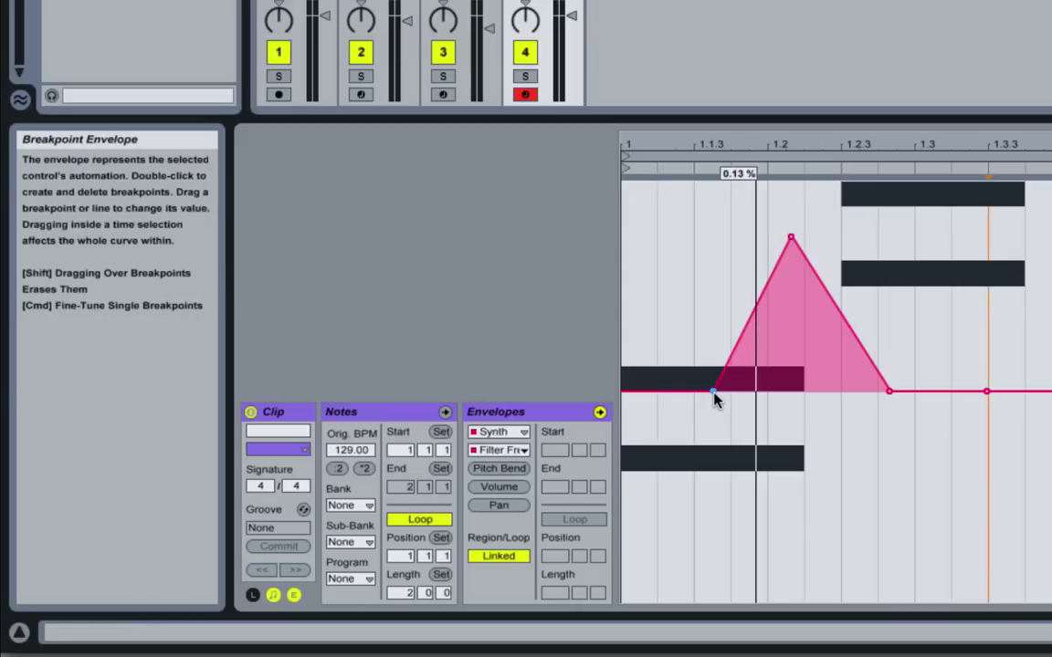
pyautogui.moveTo(714, 393); pyautogui.dragTo(646, 484)
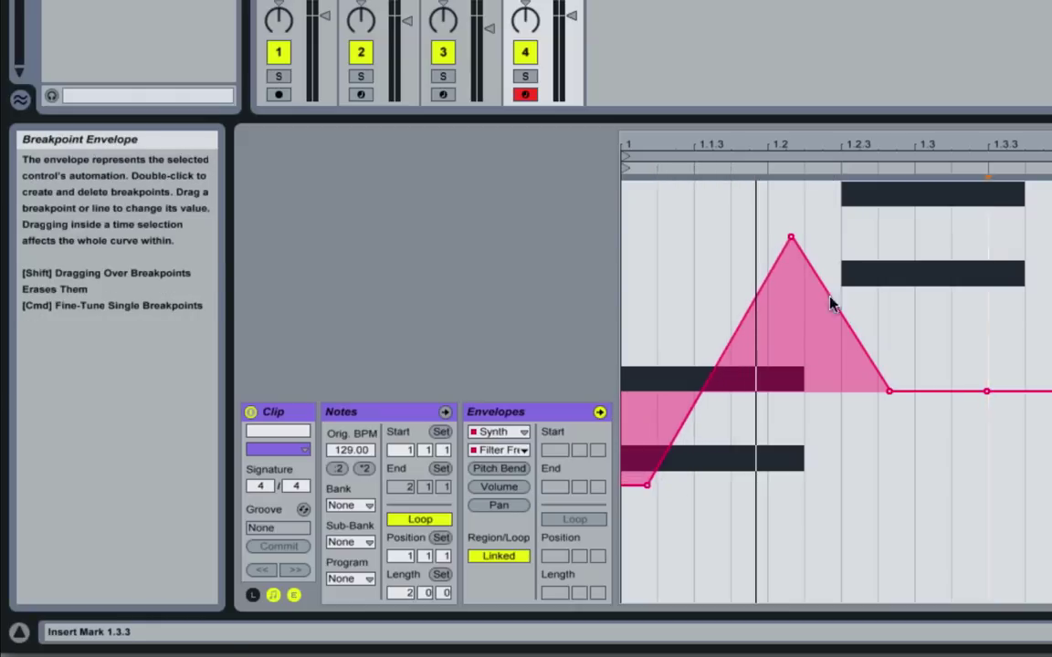
pyautogui.moveTo(787, 235); pyautogui.dragTo(777, 235)
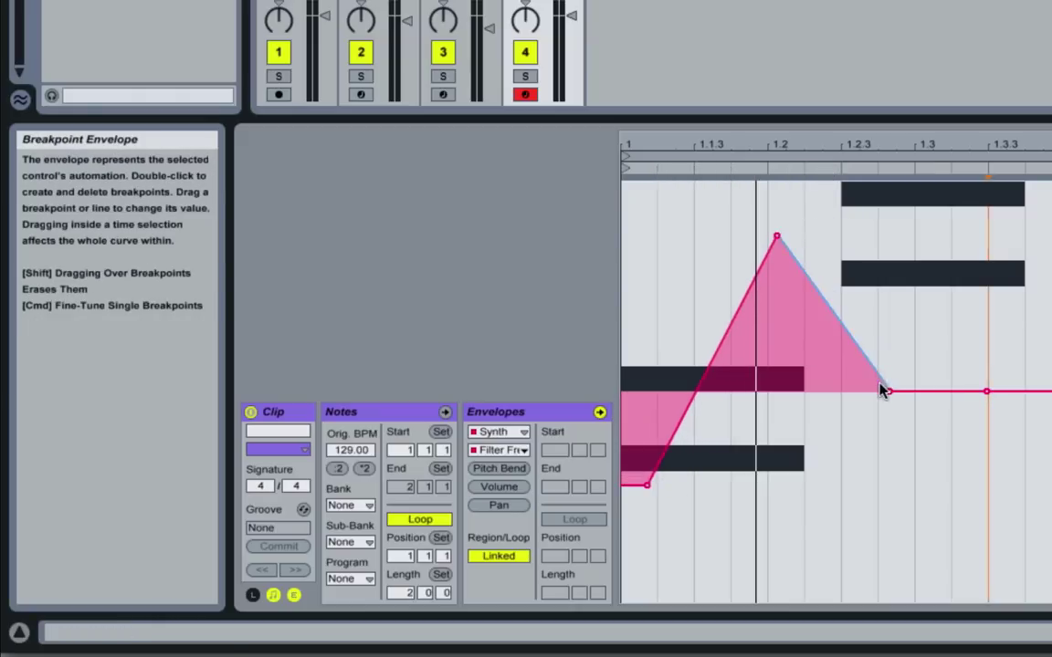
pyautogui.moveTo(883, 388); pyautogui.dragTo(860, 395)
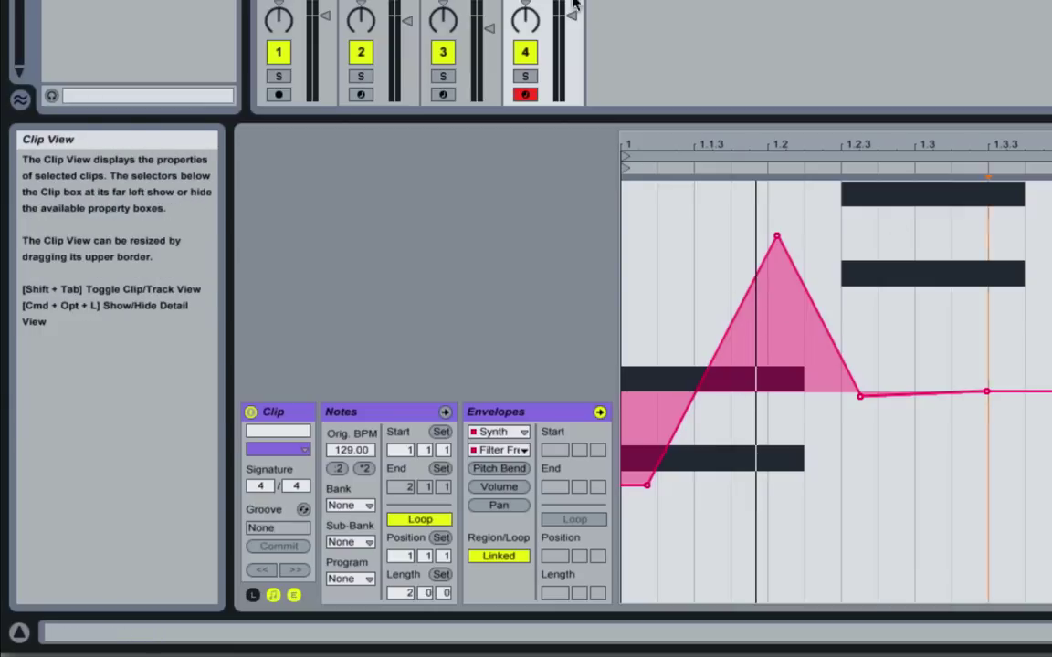
# Solo track 4, raise a second envelope peak near 1.3.3, and ramp up to a high plateau before beat 2.
pyautogui.click(525, 76)
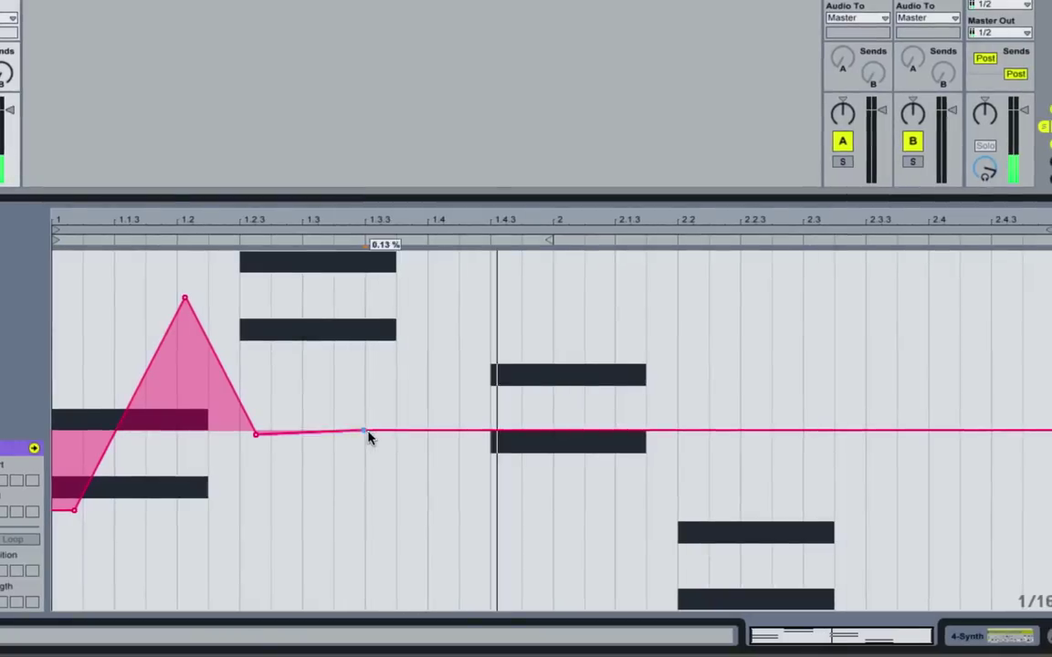
pyautogui.moveTo(391, 429)
pyautogui.mouseDown()
pyautogui.moveTo(364, 270)
pyautogui.moveTo(393, 422)
pyautogui.mouseUp()
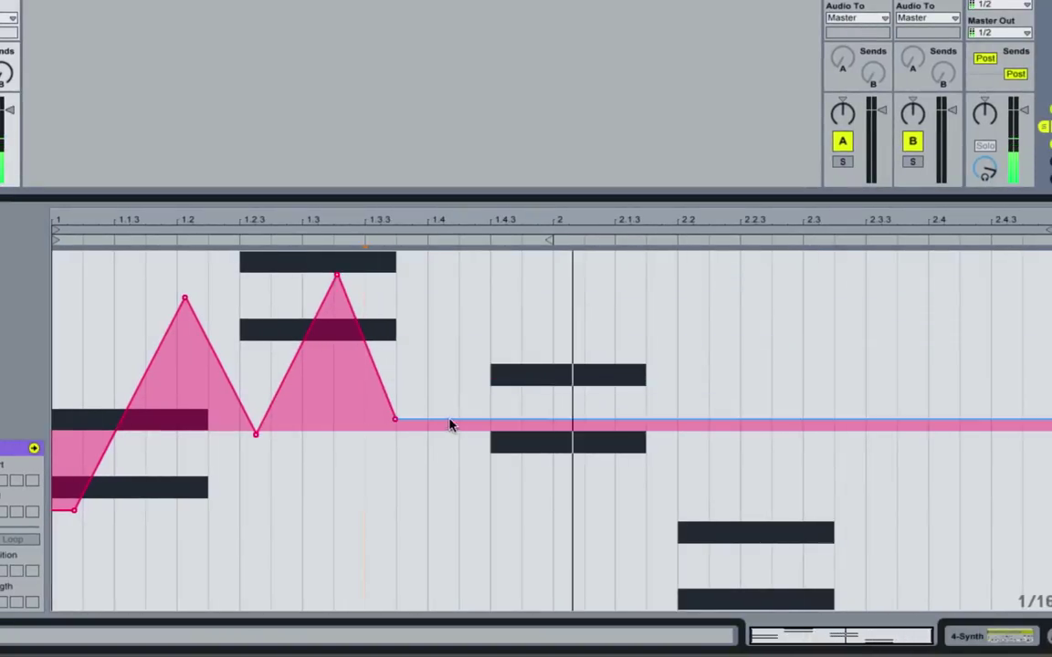
pyautogui.click(486, 420)
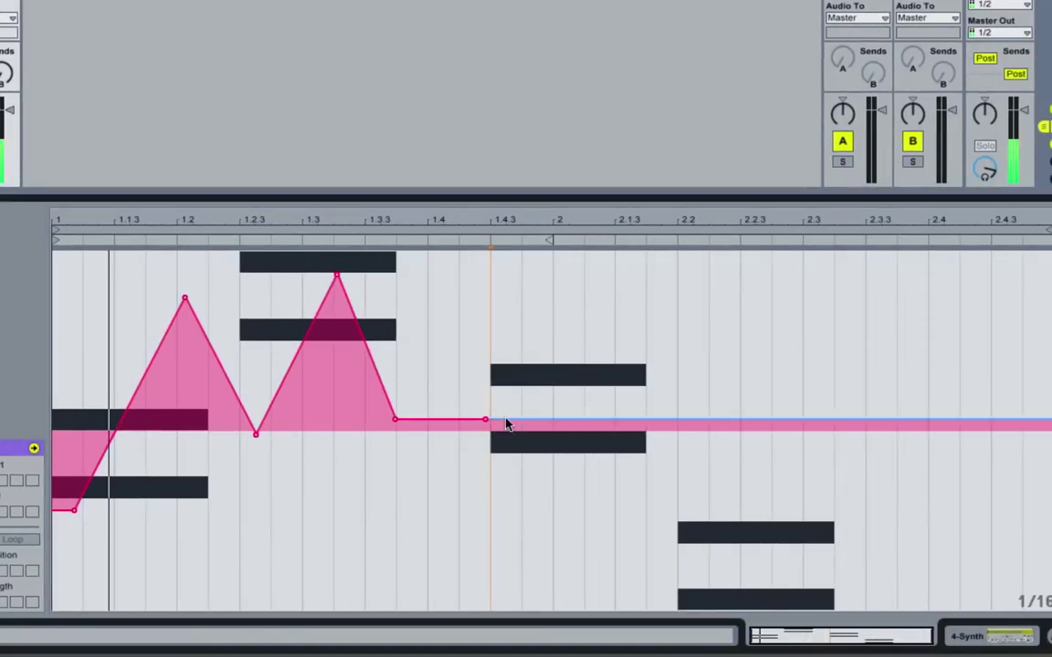
pyautogui.moveTo(521, 421); pyautogui.dragTo(582, 276)
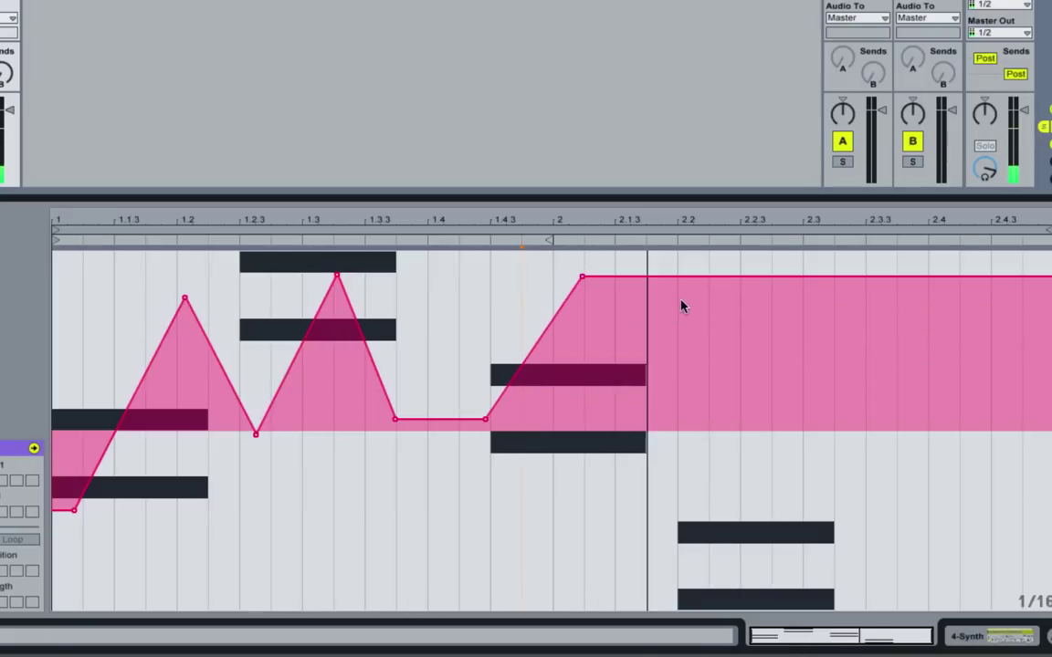
# End the plateau with a deep dip near 2.2 and delete the valley point between the first peaks.
pyautogui.click(658, 277)
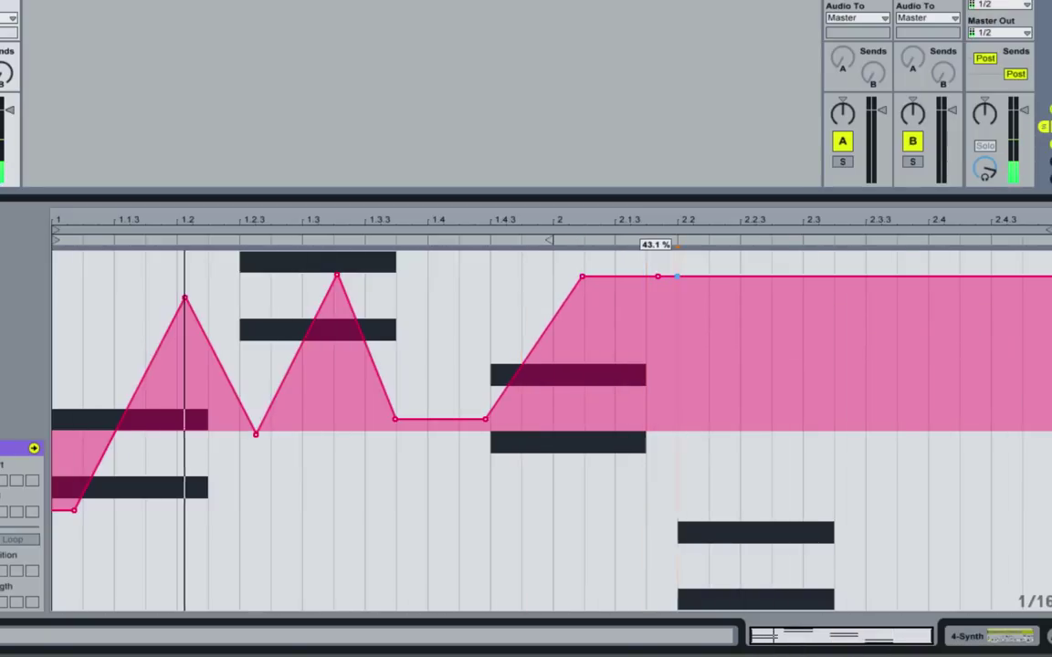
pyautogui.moveTo(683, 278); pyautogui.dragTo(803, 431)
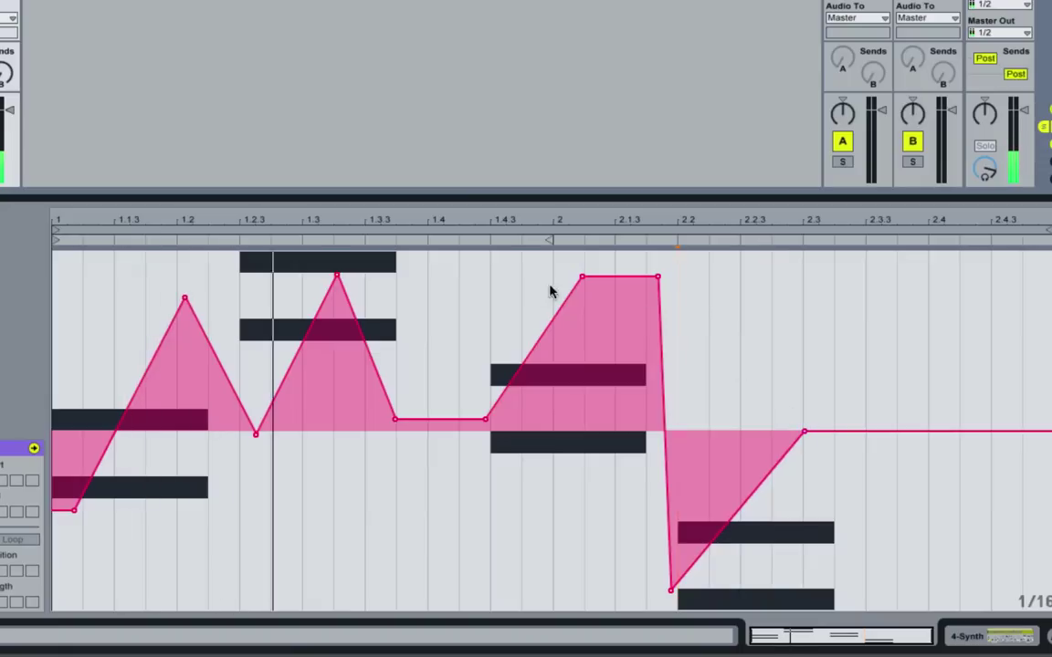
pyautogui.moveTo(257, 440)
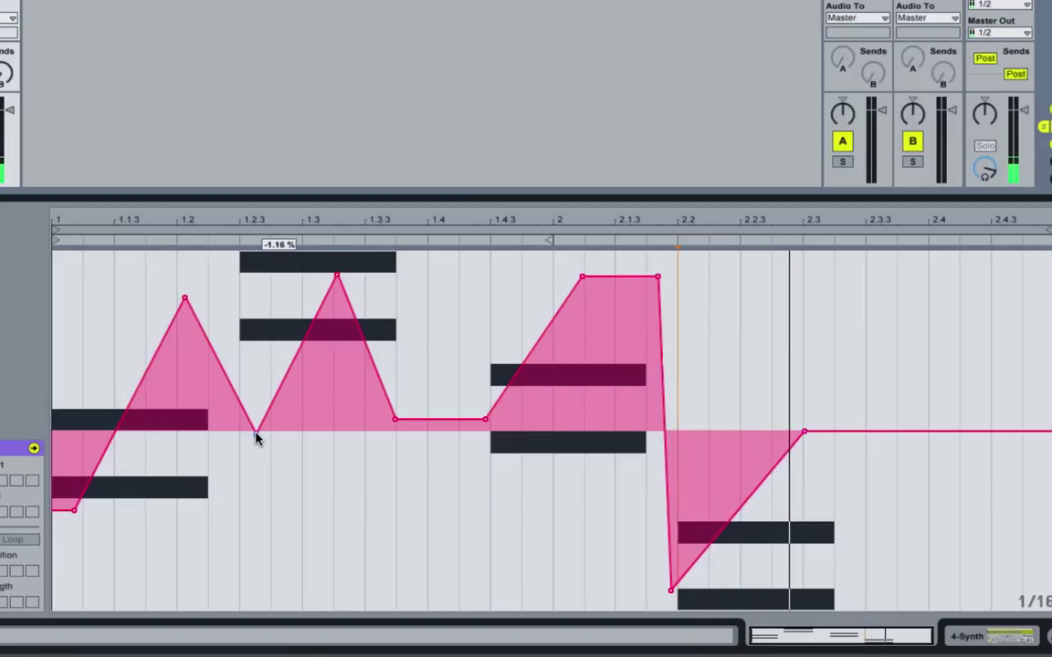
pyautogui.click(255, 435)
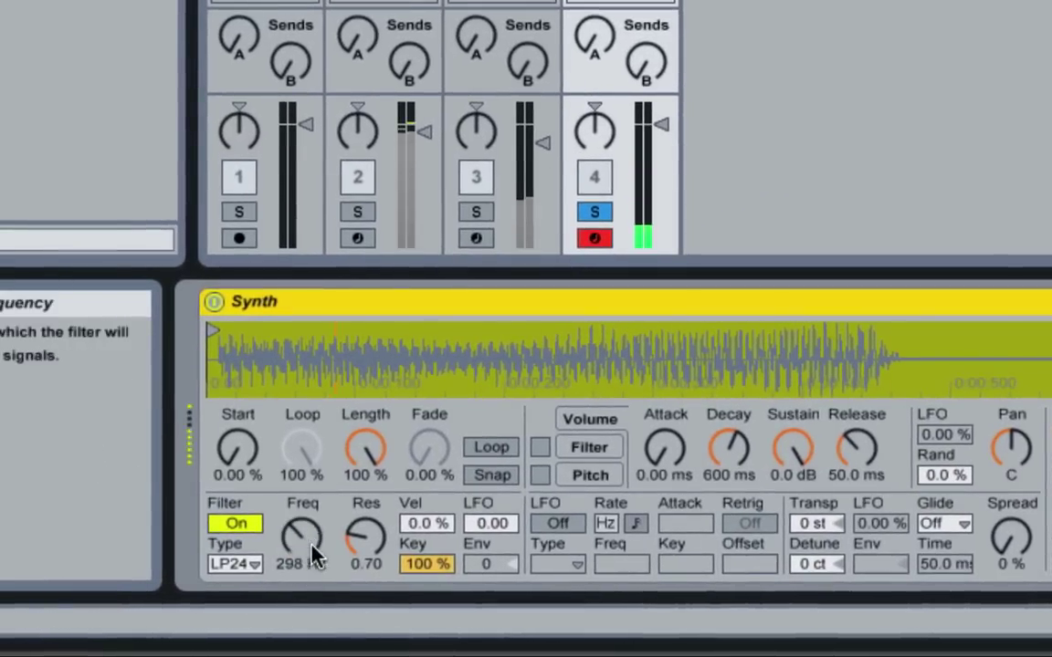
# Pull the flat Filter Freq stretch between 1.3.3 and 1.4.3 down into a second deep dip.
pyautogui.click(312, 554)
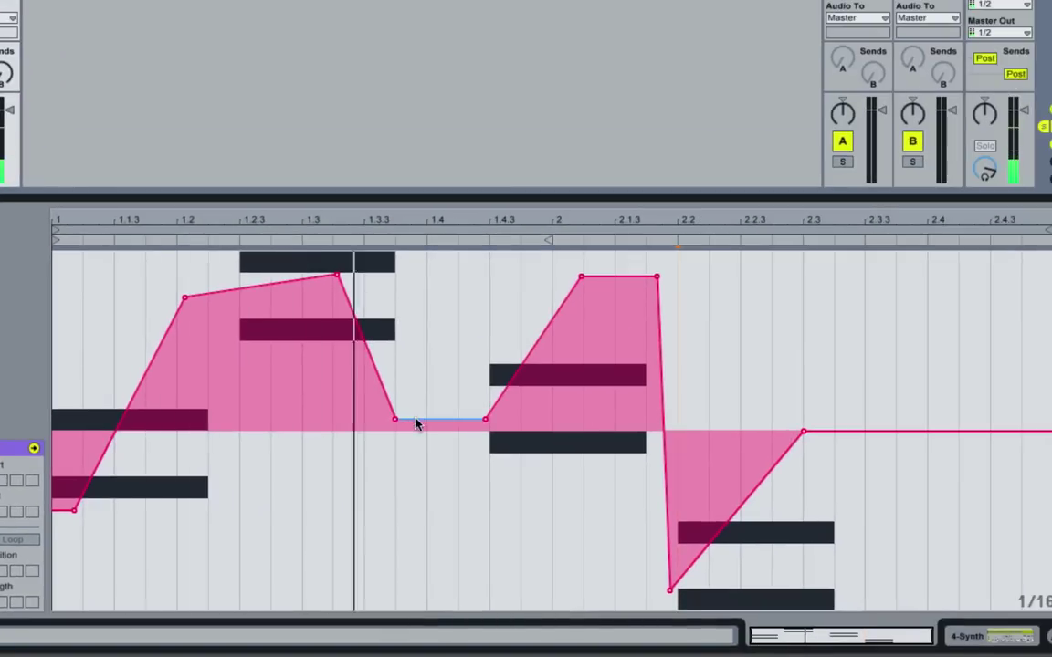
pyautogui.moveTo(419, 422); pyautogui.dragTo(439, 564)
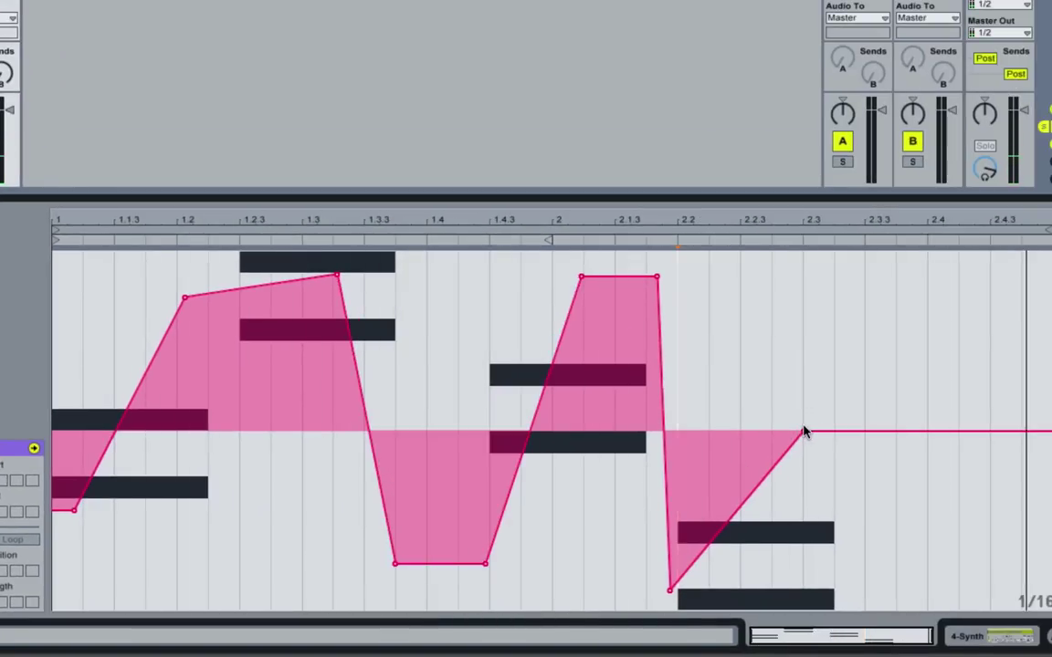
# Raise the envelope tail into a plateau, shift the beat-2 peak earlier and higher, and set the first peak to 40.2 %.
pyautogui.moveTo(804, 432); pyautogui.dragTo(802, 359)
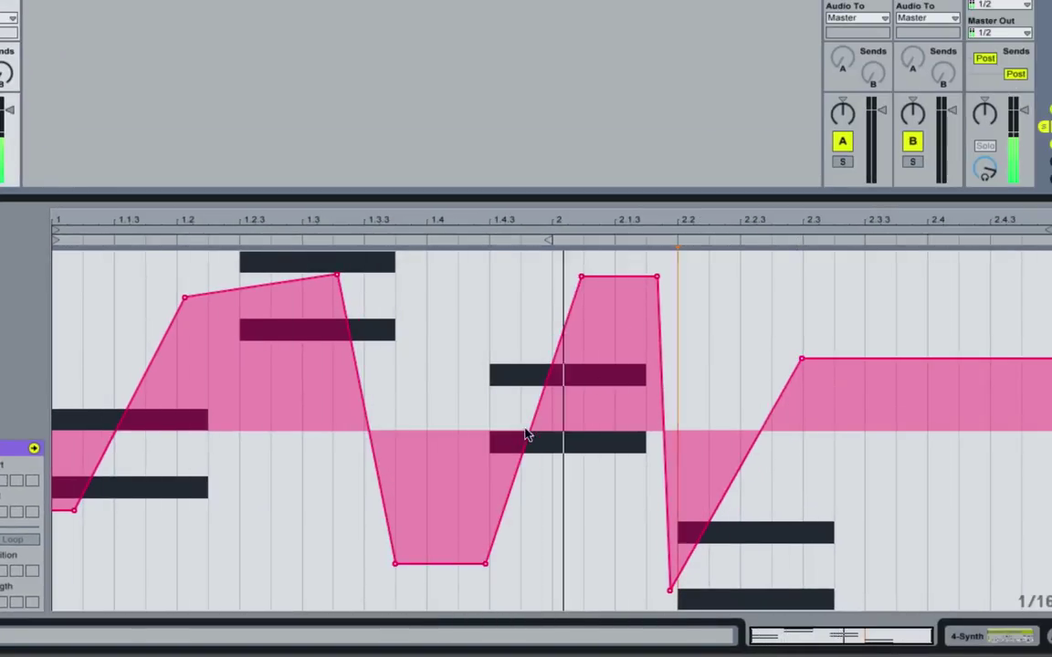
pyautogui.moveTo(74, 510); pyautogui.dragTo(63, 509)
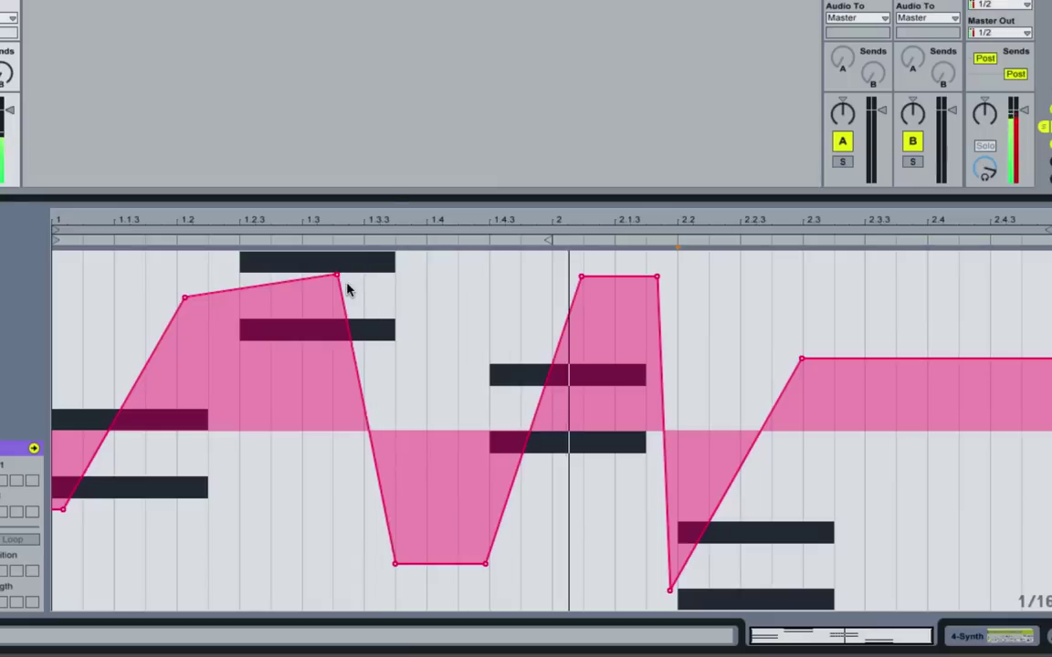
pyautogui.moveTo(581, 277); pyautogui.dragTo(559, 262)
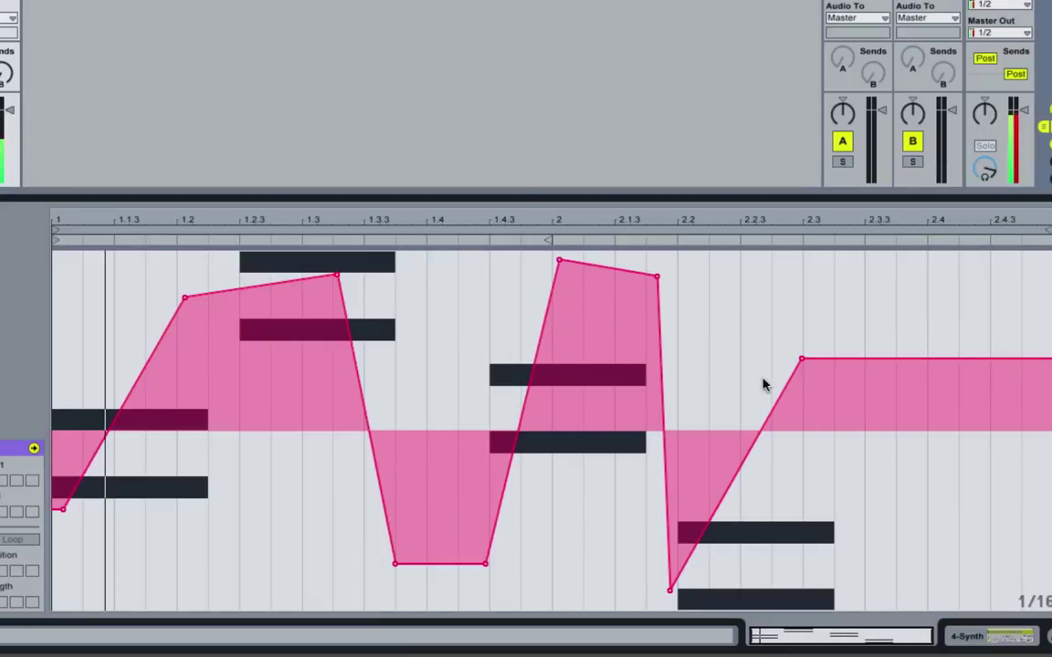
pyautogui.moveTo(801, 358); pyautogui.dragTo(794, 334)
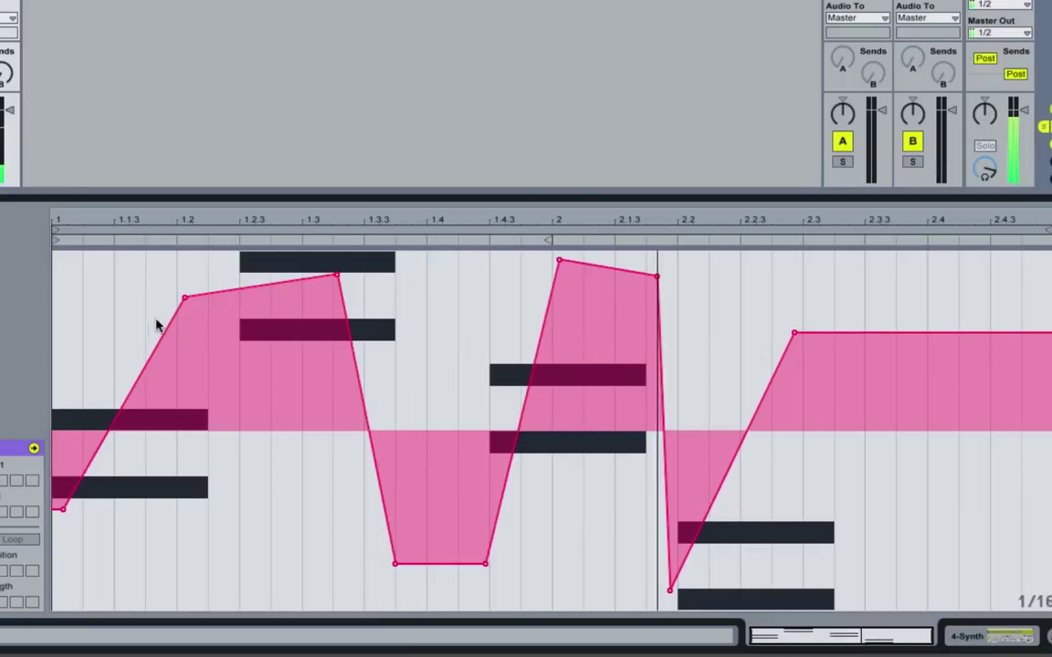
pyautogui.moveTo(185, 298); pyautogui.dragTo(197, 297)
pyautogui.moveTo(63, 507); pyautogui.dragTo(109, 500)
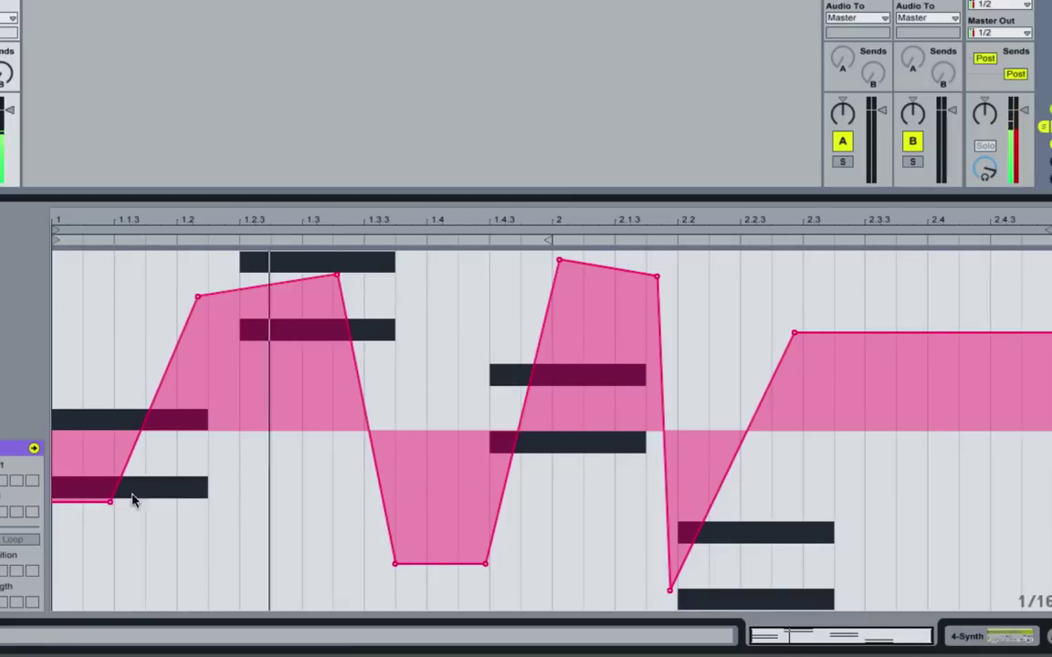
pyautogui.moveTo(109, 501); pyautogui.dragTo(91, 441)
pyautogui.moveTo(197, 297); pyautogui.dragTo(165, 293)
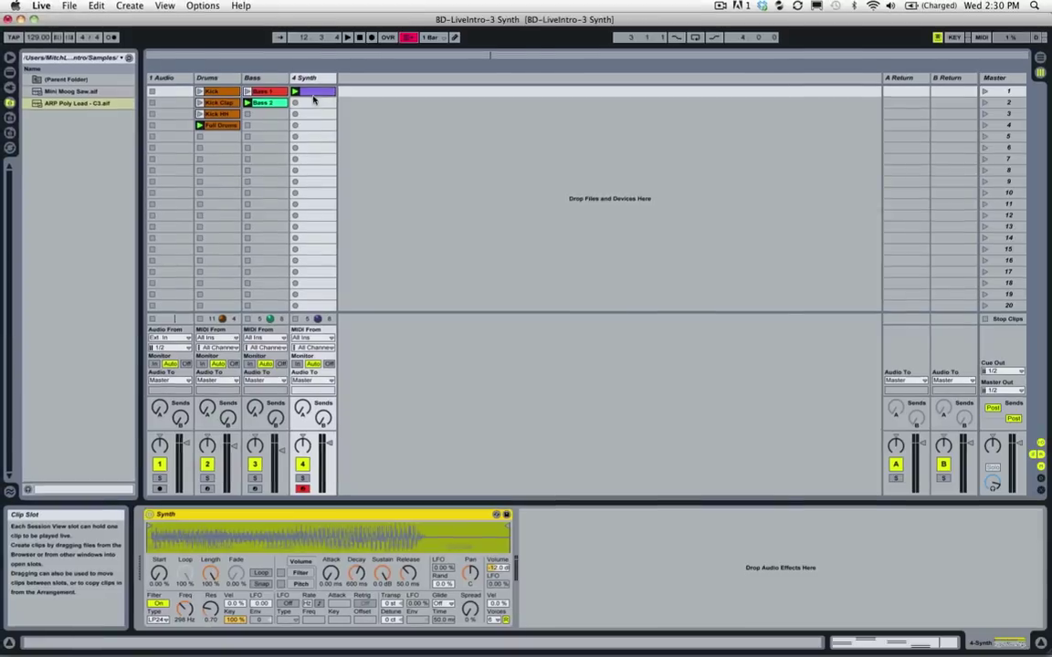
# Add a Ping Pong Delay from Audio Effects after the Synth device.
pyautogui.click(10, 73)
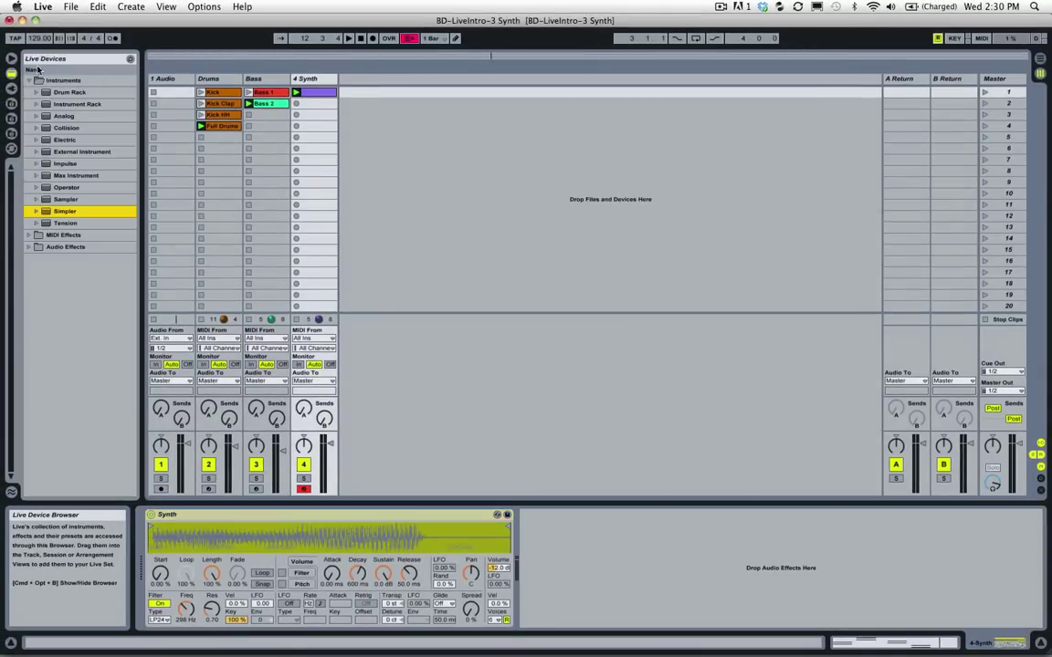
pyautogui.click(29, 80)
pyautogui.click(28, 104)
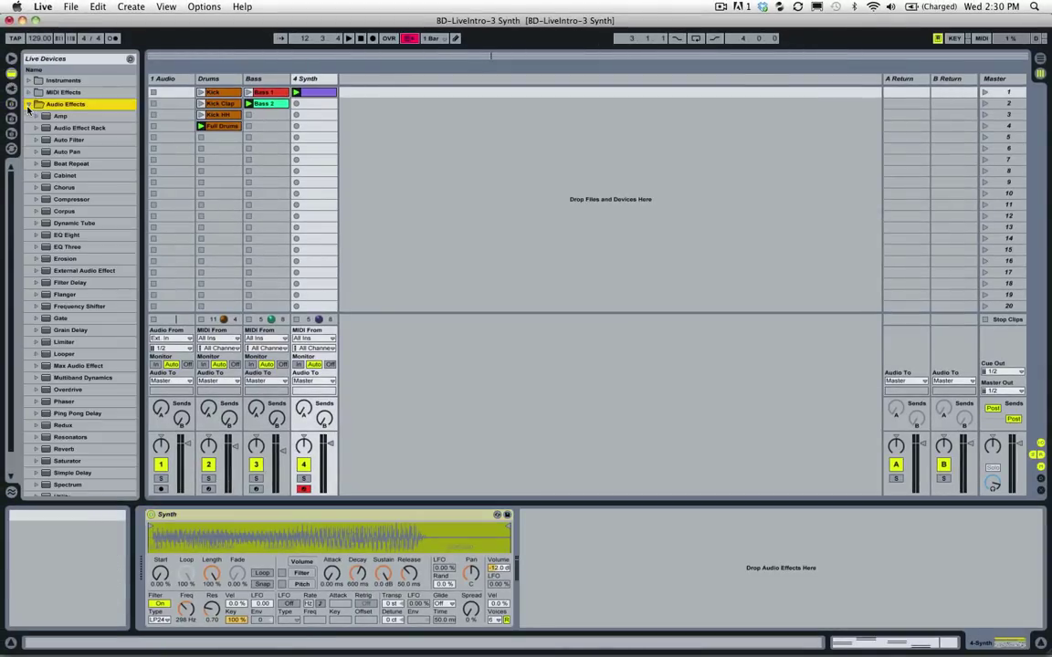
pyautogui.click(64, 414)
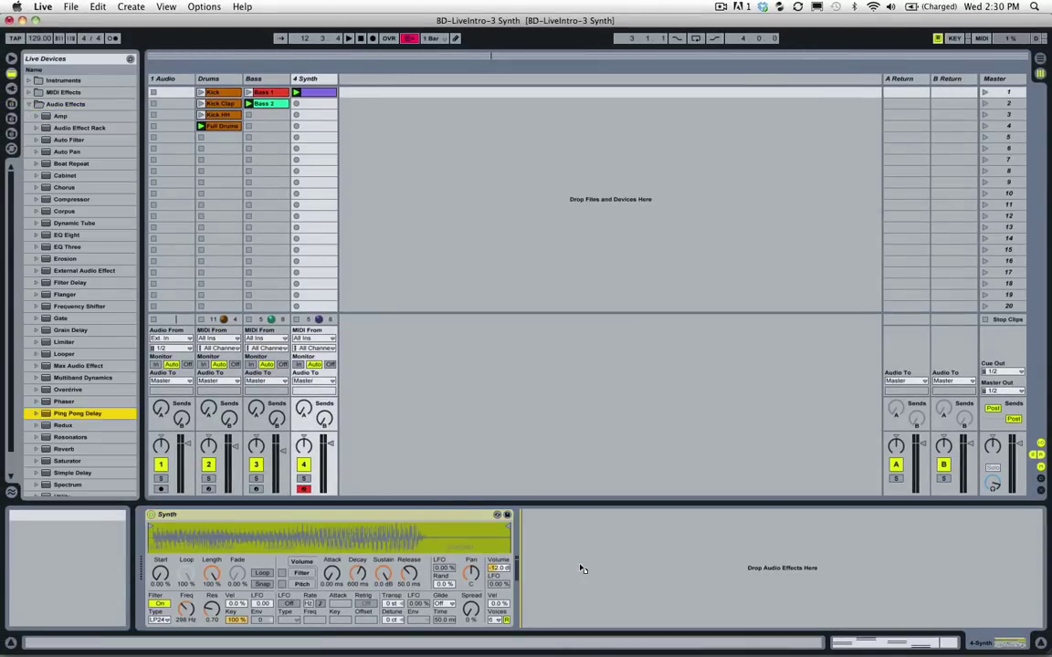
pyautogui.moveTo(581, 569); pyautogui.dragTo(579, 566)
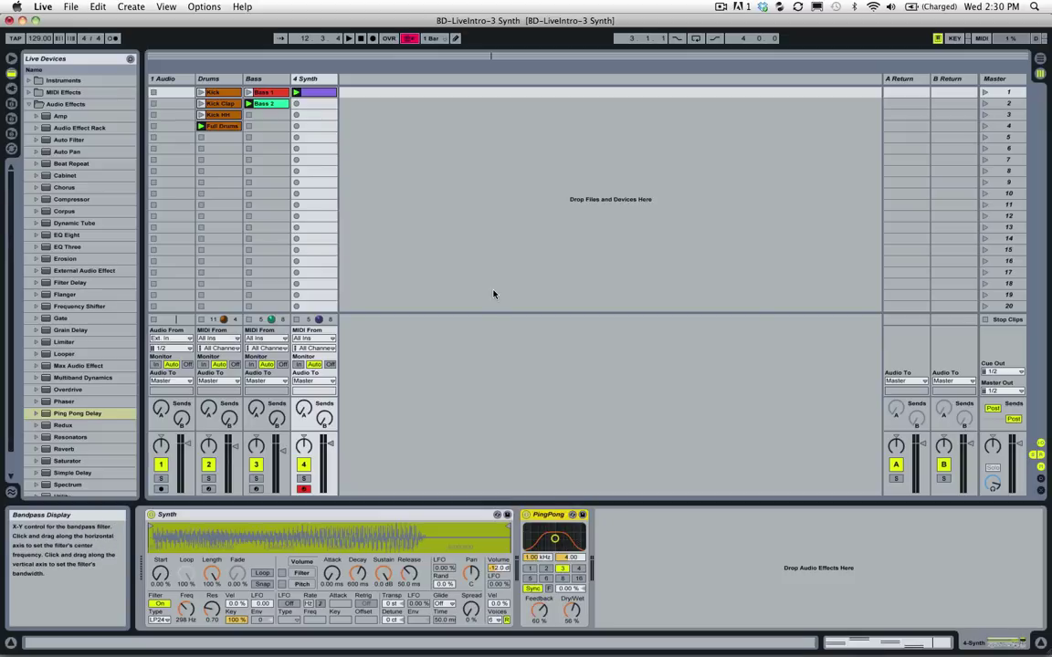
# Solo the Synth track and toggle Overdub, leaving it switched on.
pyautogui.click(305, 479)
pyautogui.click(389, 39)
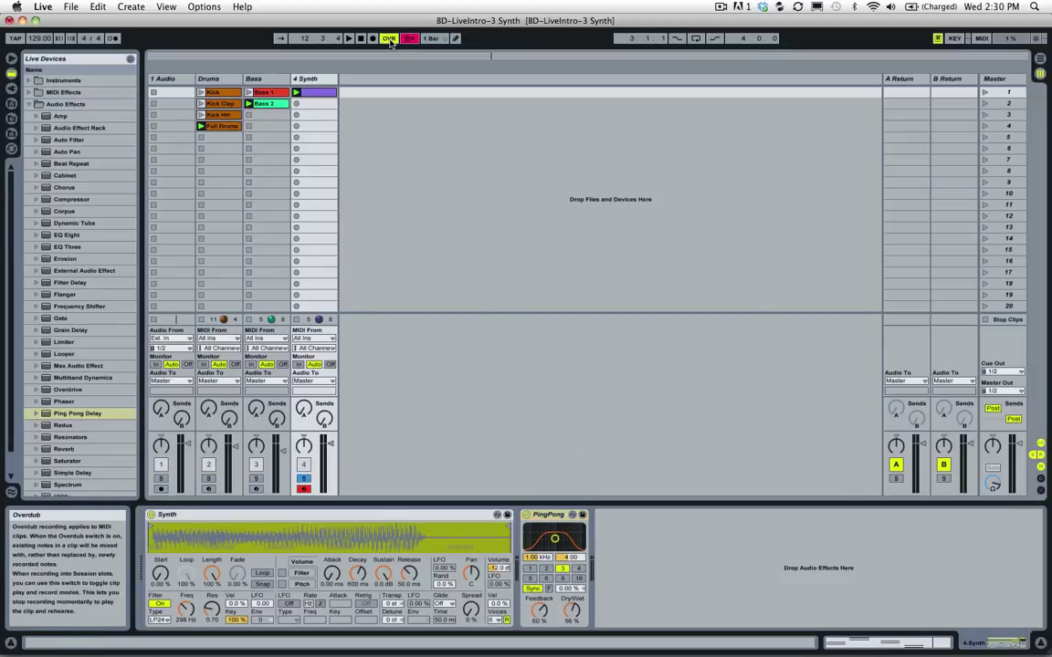
pyautogui.click(389, 39)
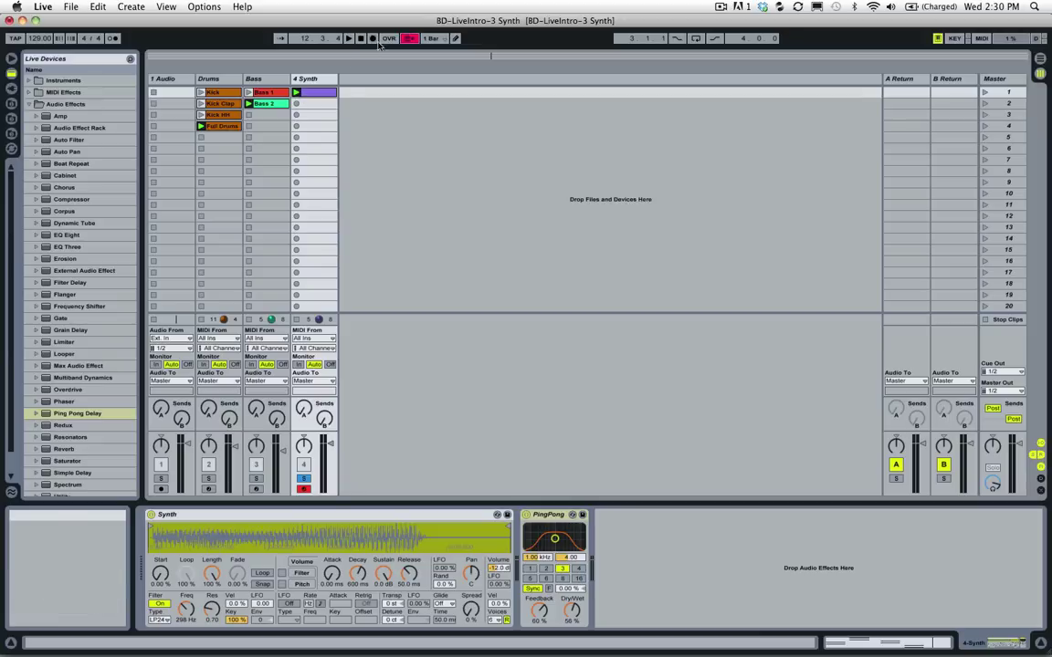
pyautogui.click(389, 38)
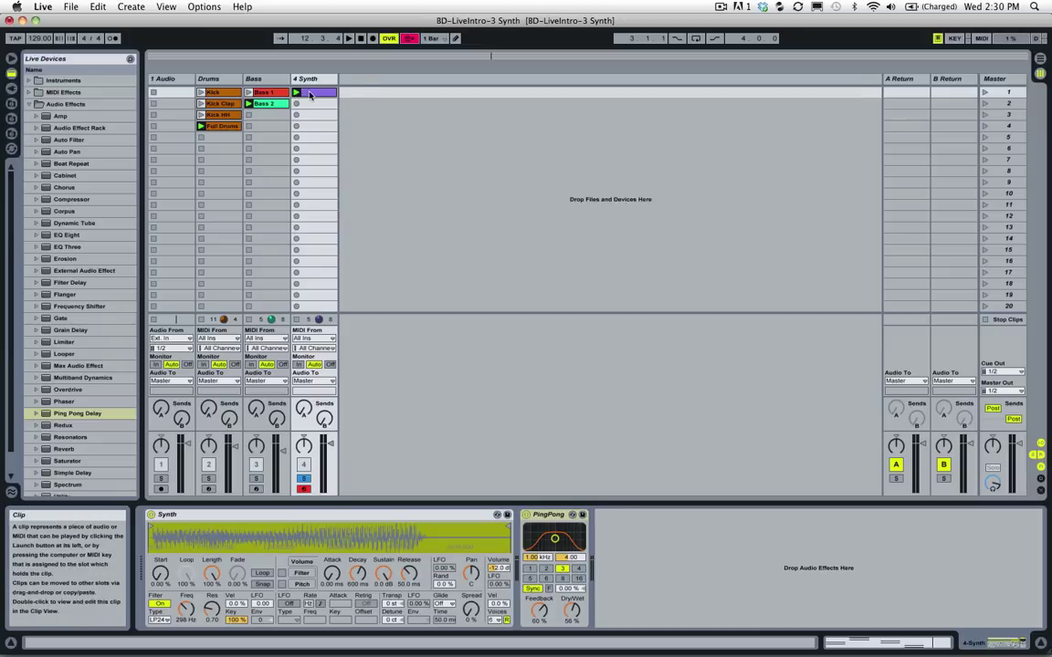
# Turn Overdub off, play the Synth clip, and shift Ping Pong Delay's filter band up toward 3.86 kHz.
pyautogui.click(389, 38)
pyautogui.click(296, 93)
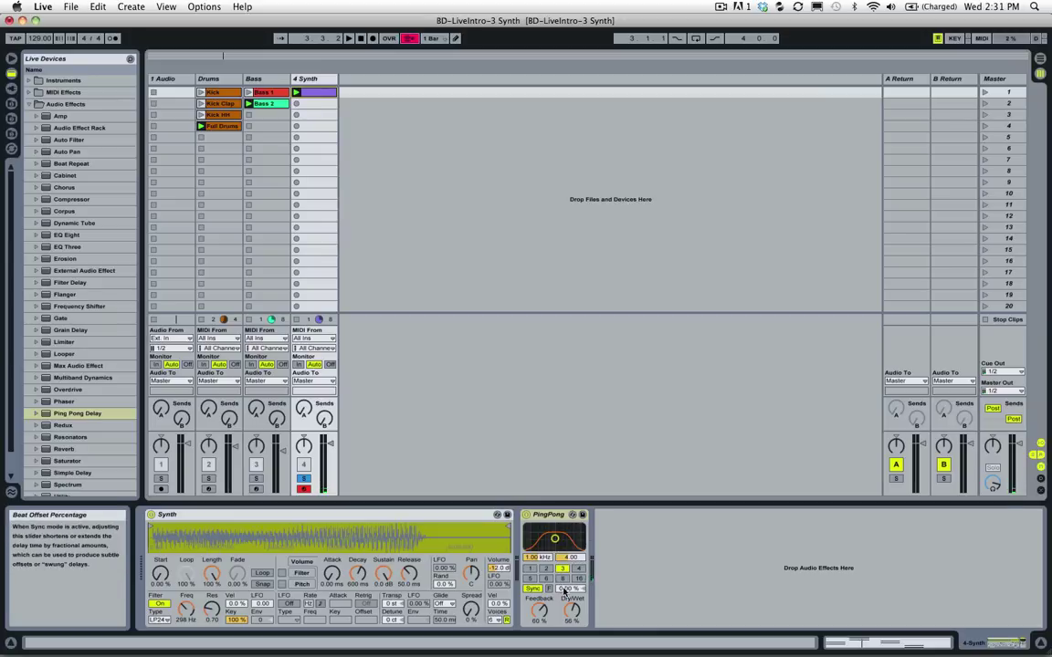
pyautogui.moveTo(571, 610); pyautogui.dragTo(572, 617)
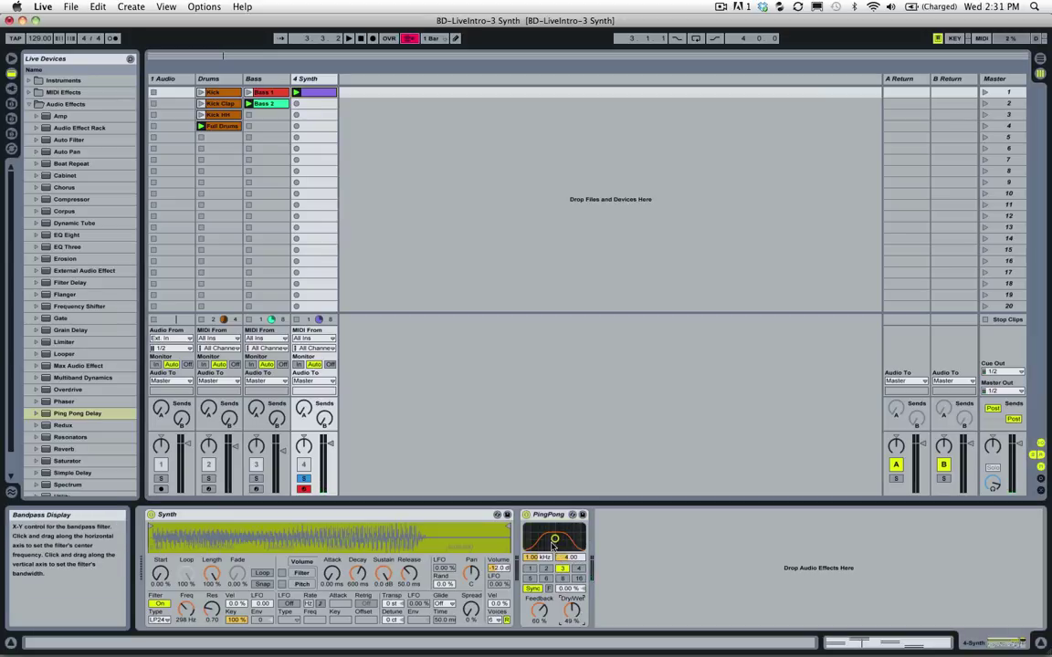
pyautogui.moveTo(554, 539); pyautogui.dragTo(565, 545)
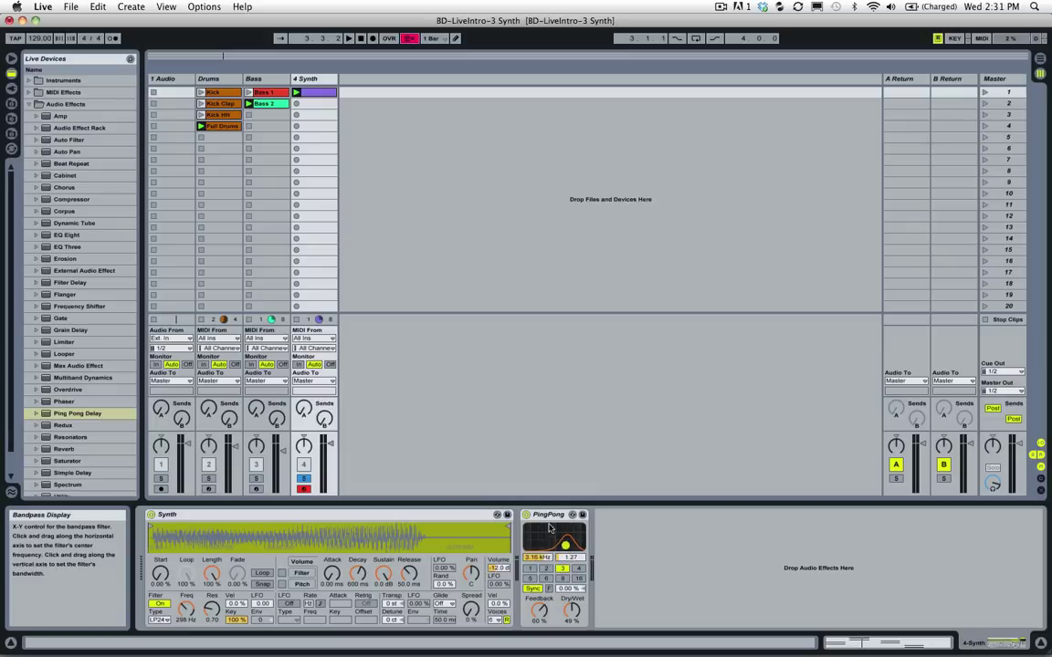
pyautogui.press('space')
pyautogui.moveTo(562, 534); pyautogui.dragTo(567, 546)
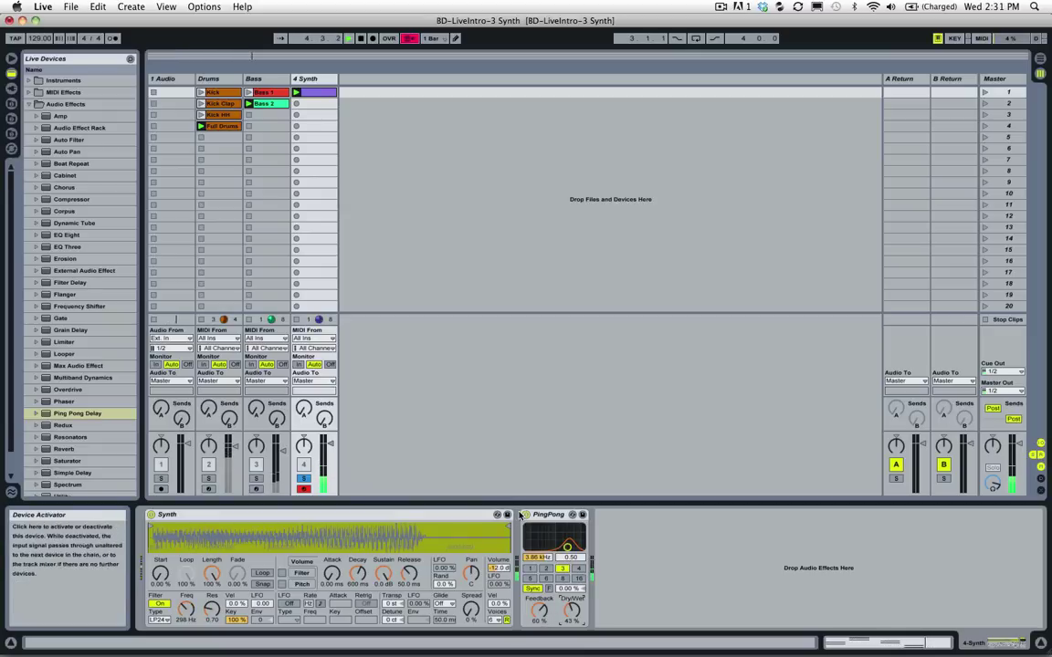
# Unsolo the Synth track, set delay Dry/Wet to 50 %, and set delay time to 3 sixteenths.
pyautogui.click(304, 479)
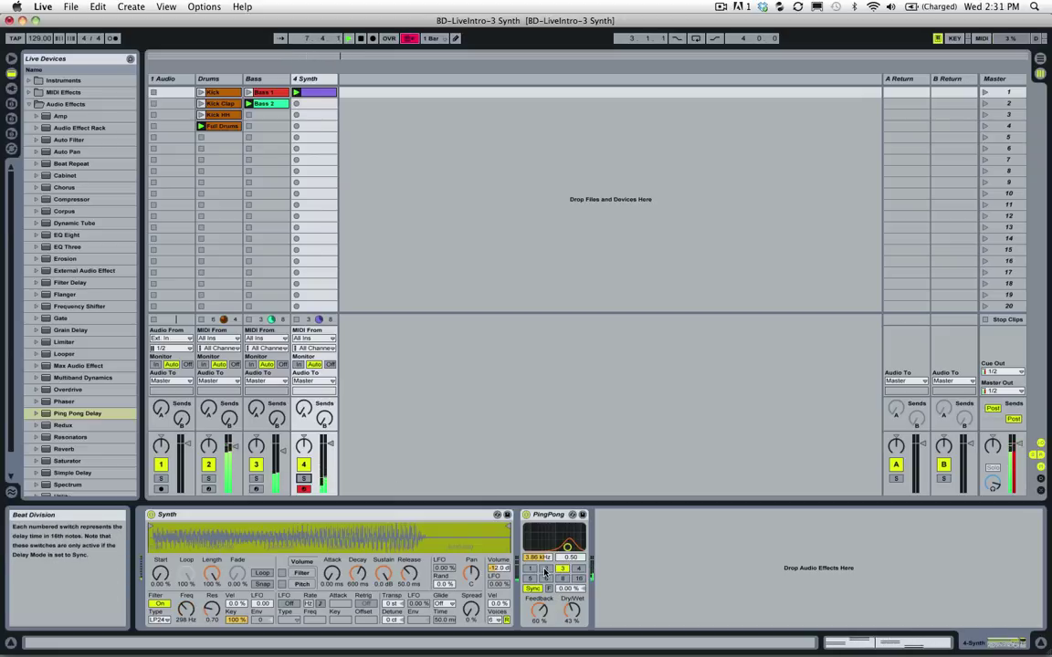
pyautogui.moveTo(571, 607); pyautogui.dragTo(570, 600)
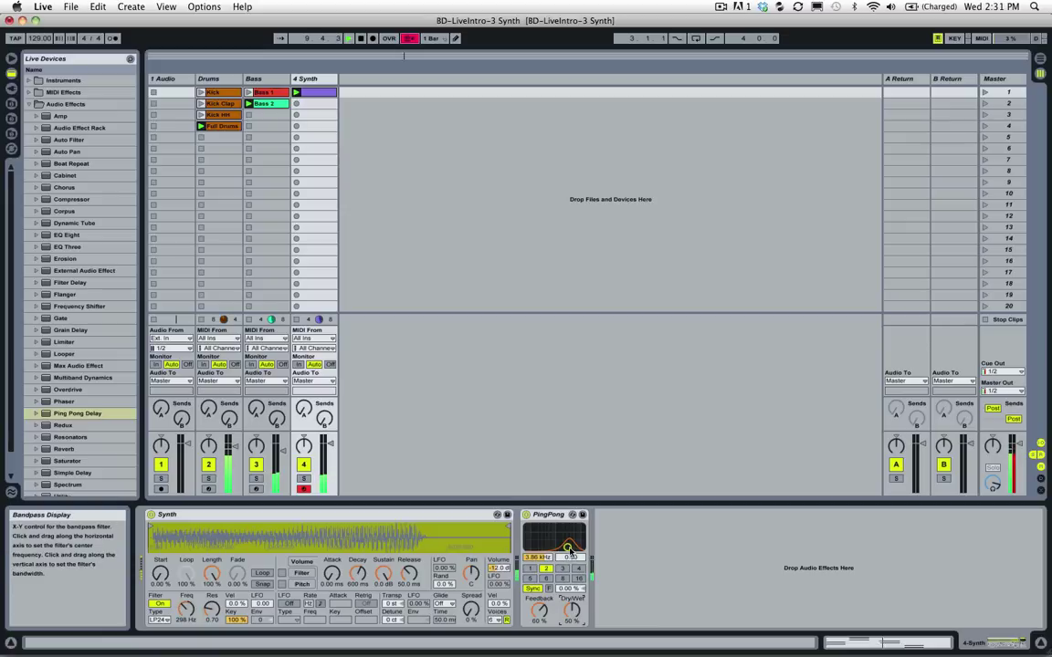
pyautogui.moveTo(567, 545); pyautogui.dragTo(566, 545)
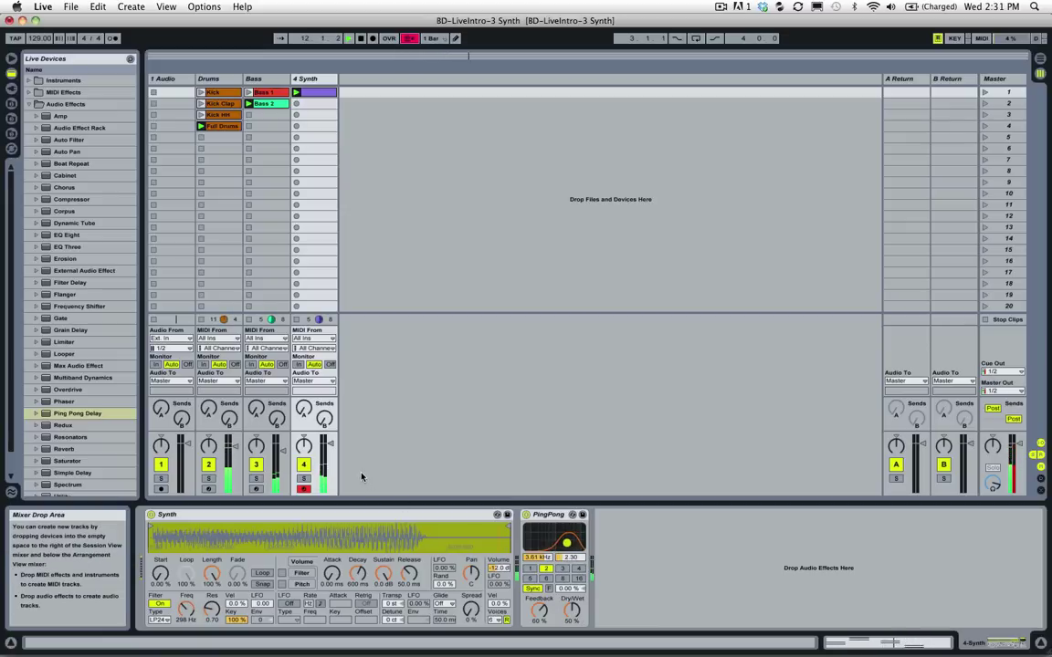
pyautogui.click(563, 569)
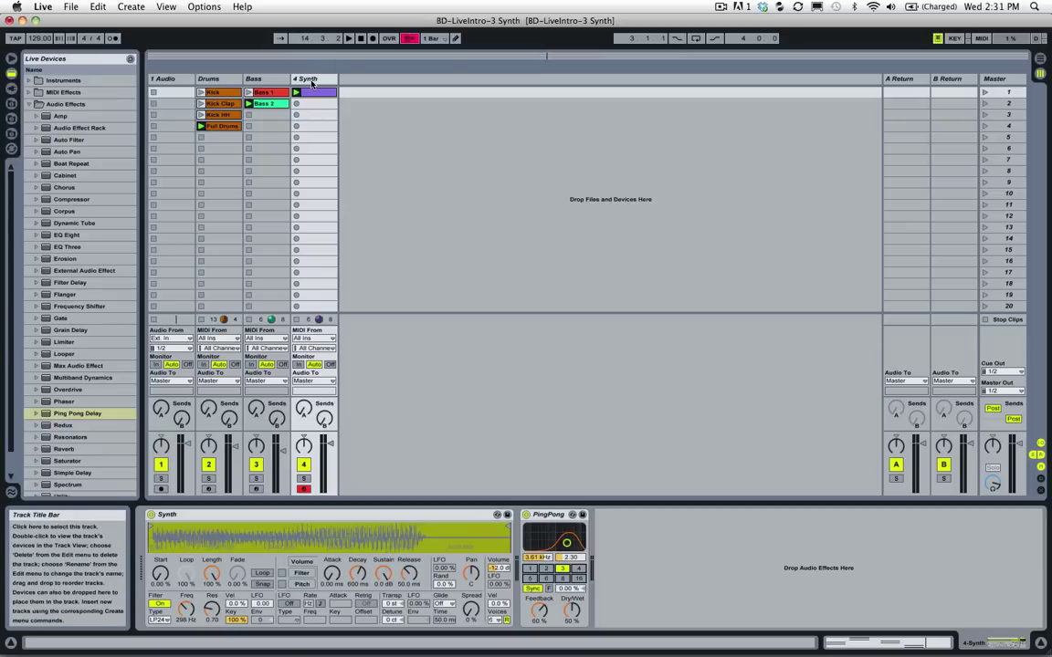
# In the browser, collapse Audio Effects and expand the Instruments folder.
pyautogui.click(11, 59)
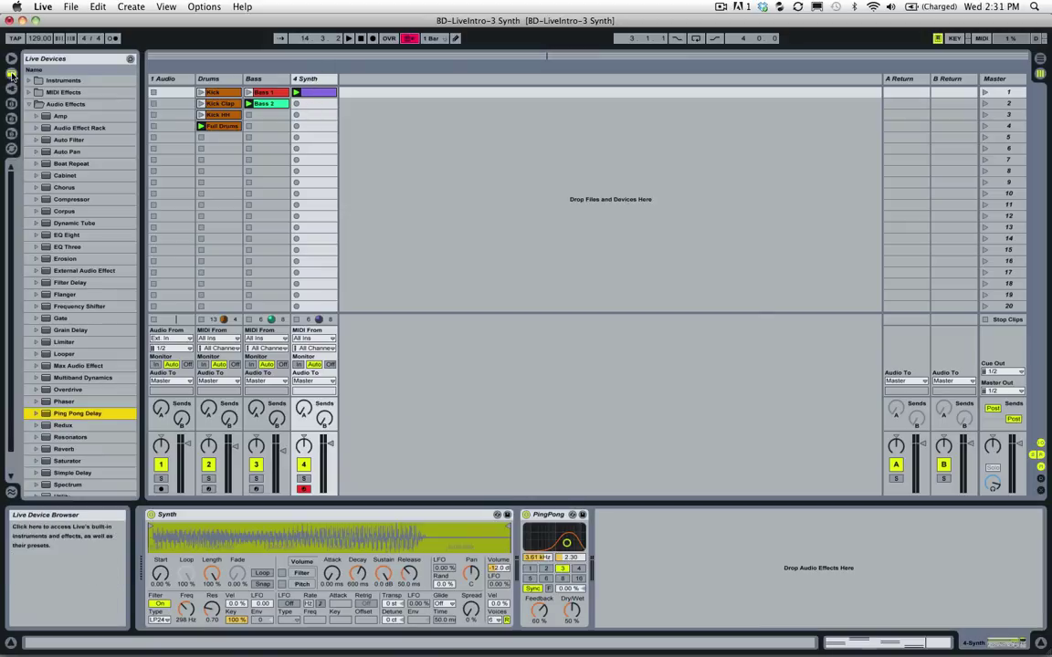
pyautogui.click(28, 104)
pyautogui.click(28, 80)
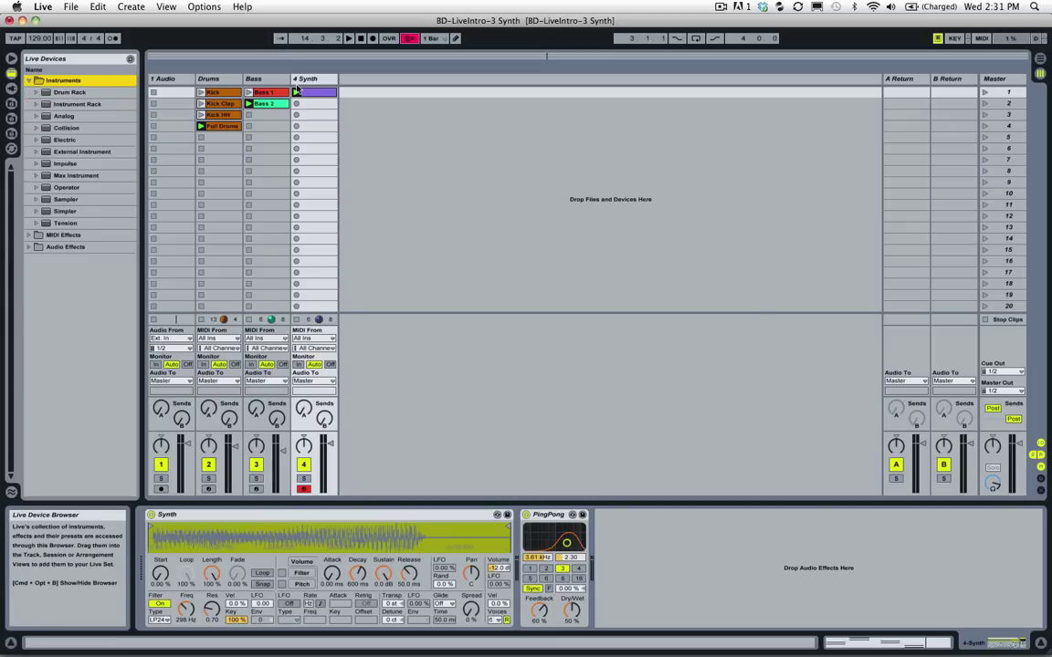
# Open the Synth clip's details, hiding and then re-showing its Envelopes box.
pyautogui.click(265, 92)
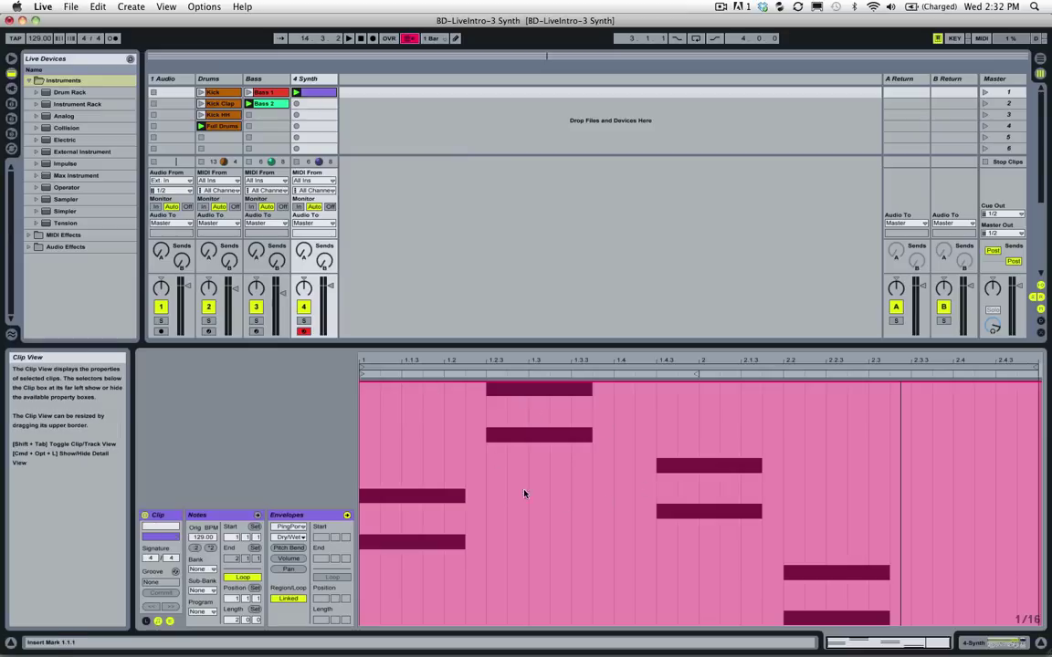
pyautogui.click(169, 621)
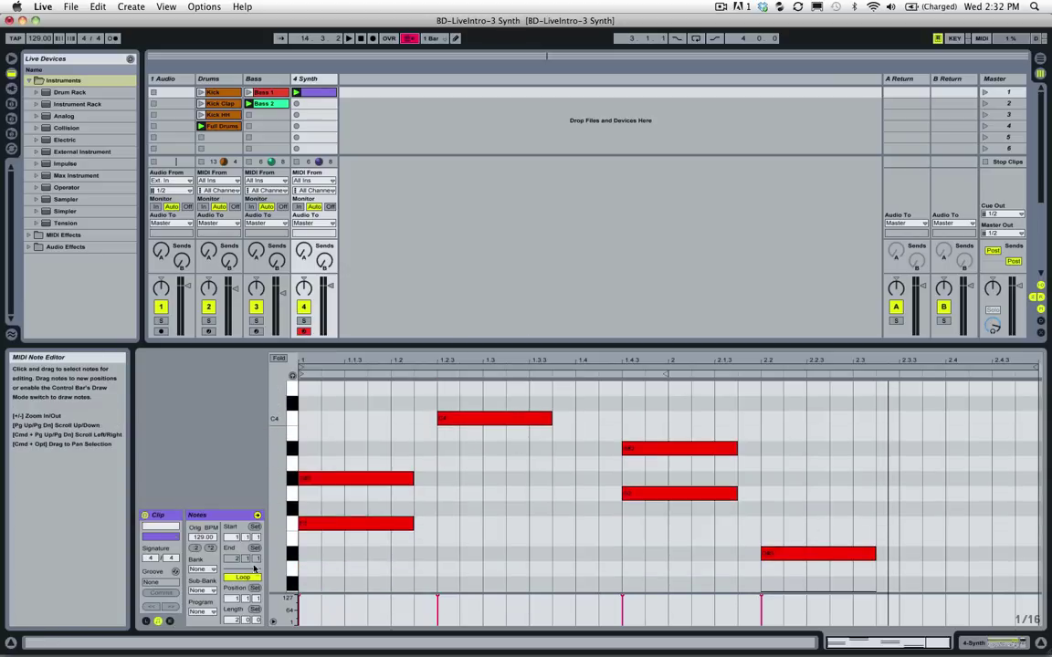
pyautogui.click(169, 621)
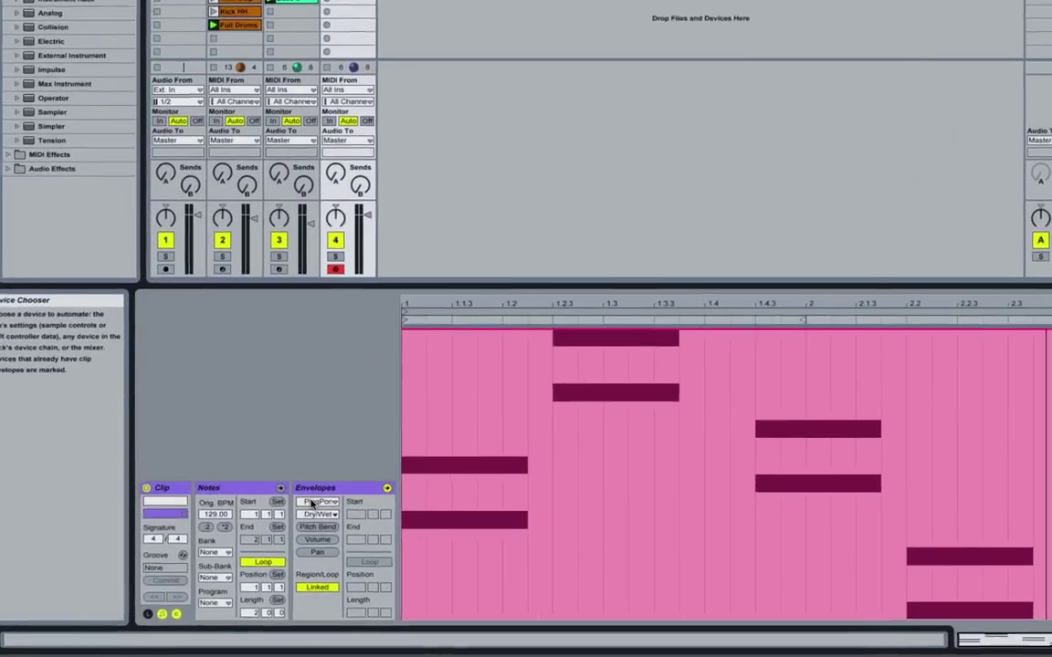
# Pick the Synth device and its Filter Freq parameter in the clip's envelope editor.
pyautogui.click(311, 503)
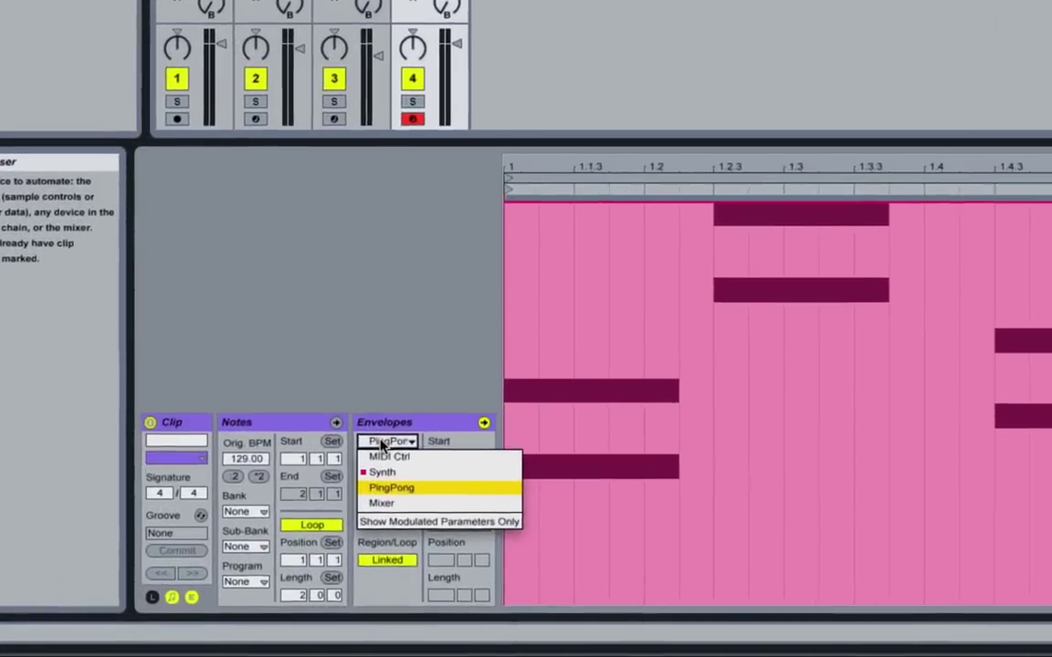
pyautogui.click(407, 462)
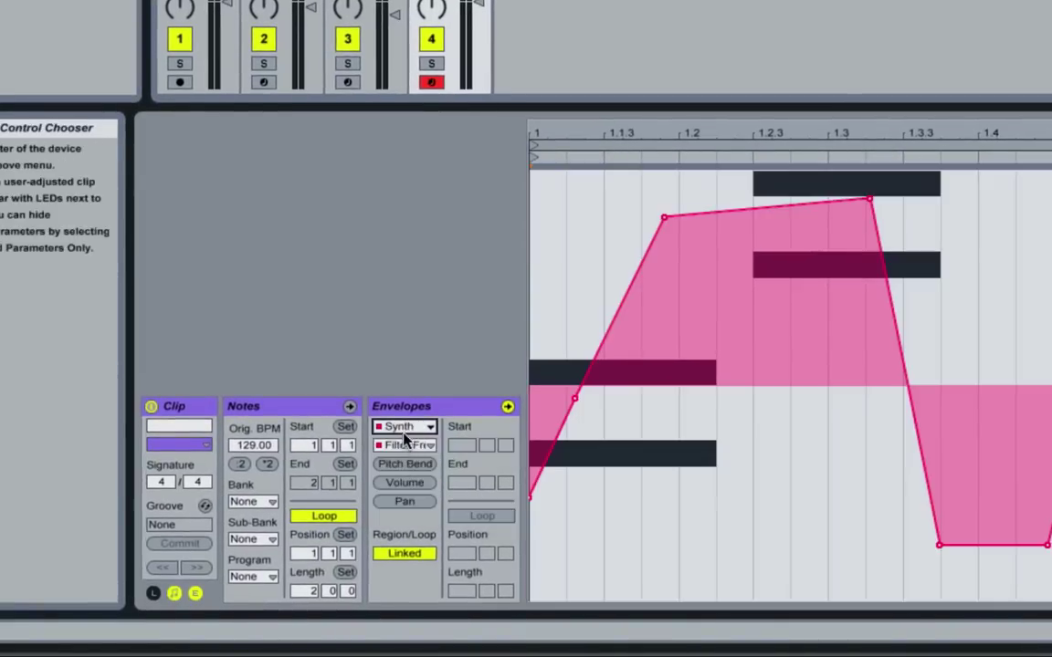
pyautogui.click(409, 444)
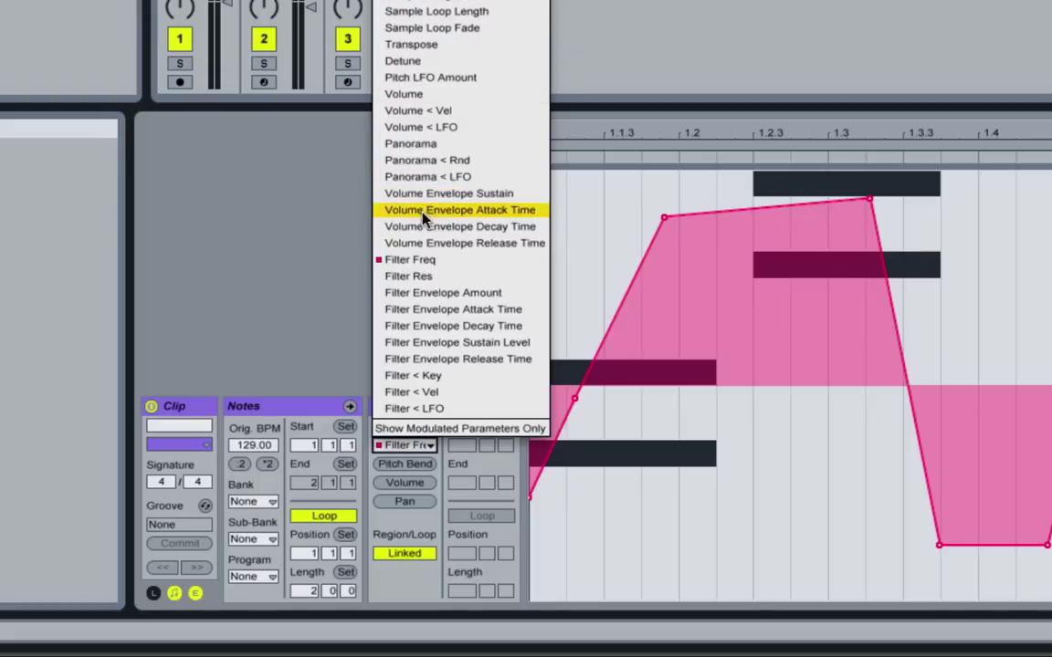
pyautogui.click(418, 261)
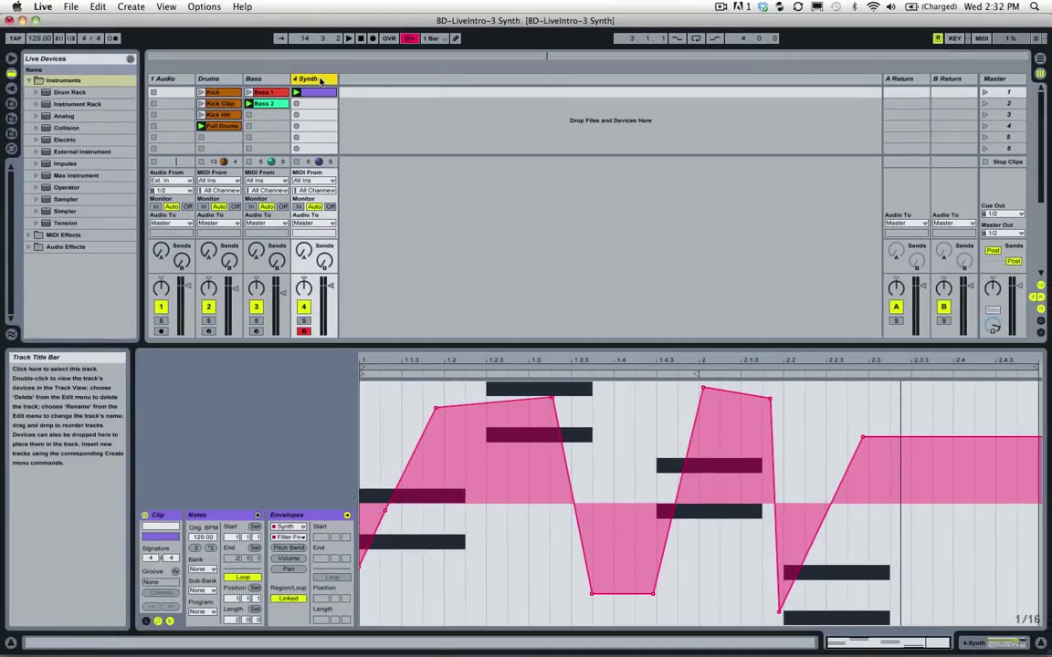
# Switch to the 4 Synth track's device chain showing the Synth and Ping Pong Delay.
pyautogui.doubleClick(321, 82)
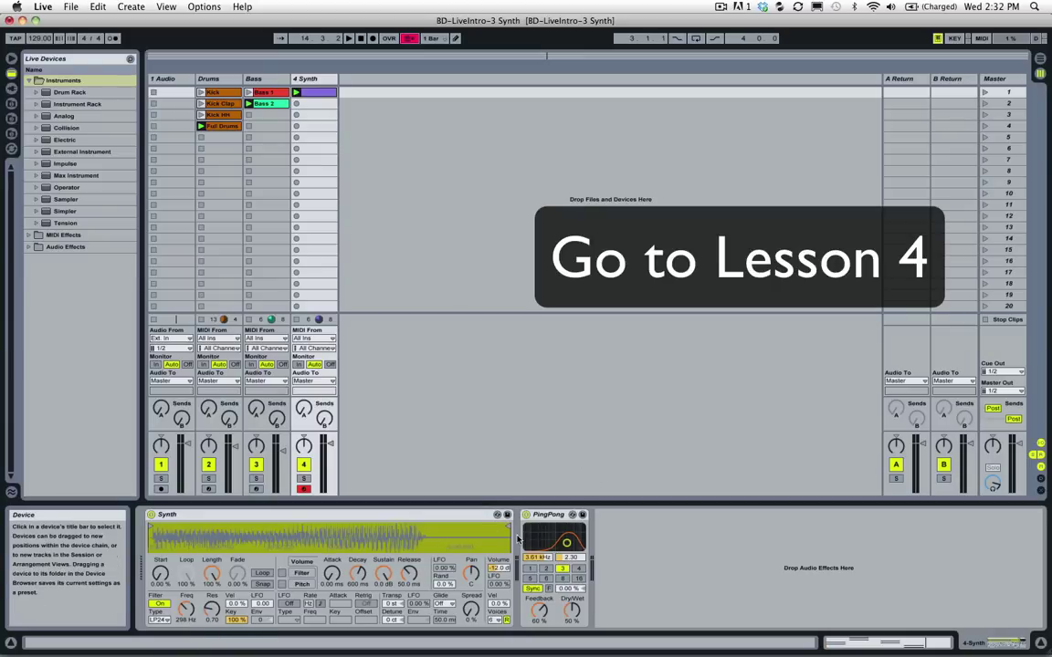